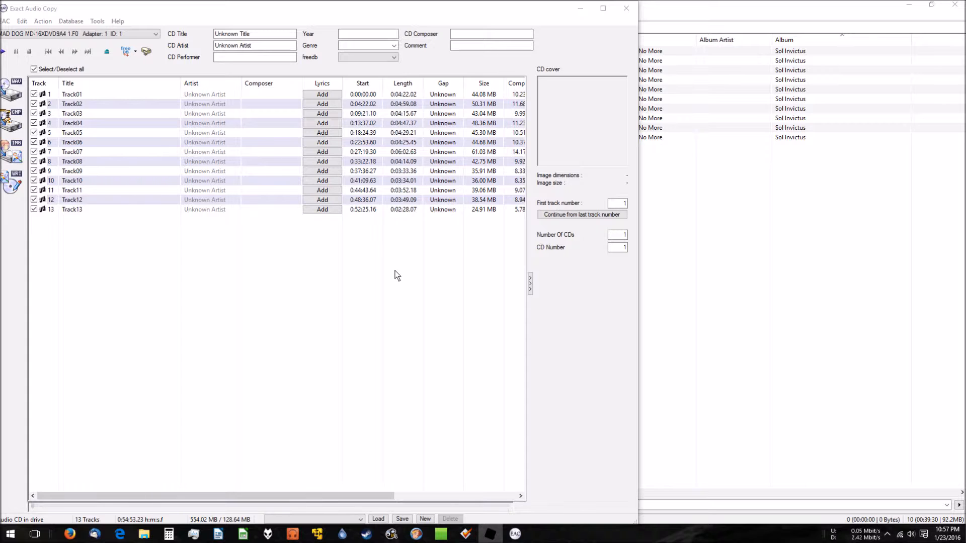
Maximize the Exact Audio Copy window and fetch the CD's album and track information from FreeDB, replacing the current CD data.
left_click(170, 11)
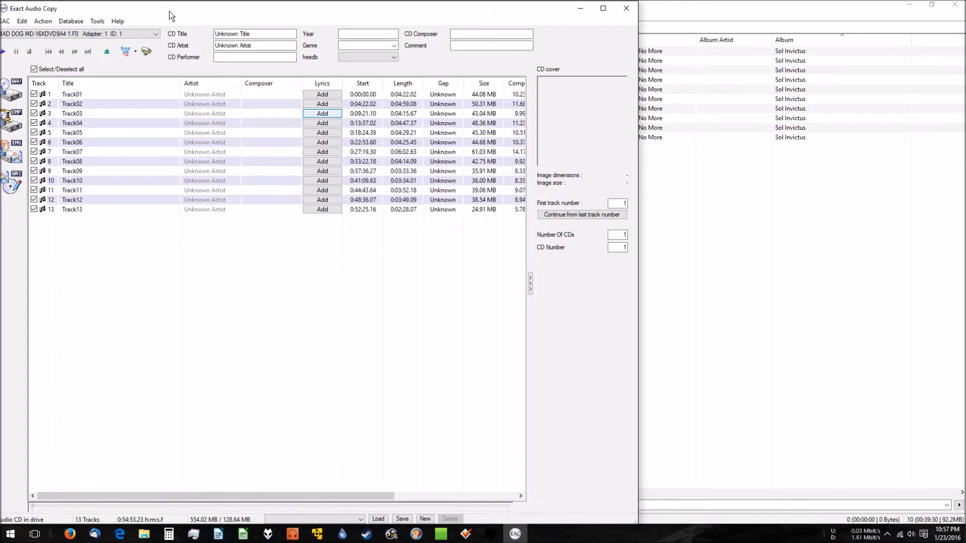
left_click_drag(169, 11, 200, 10)
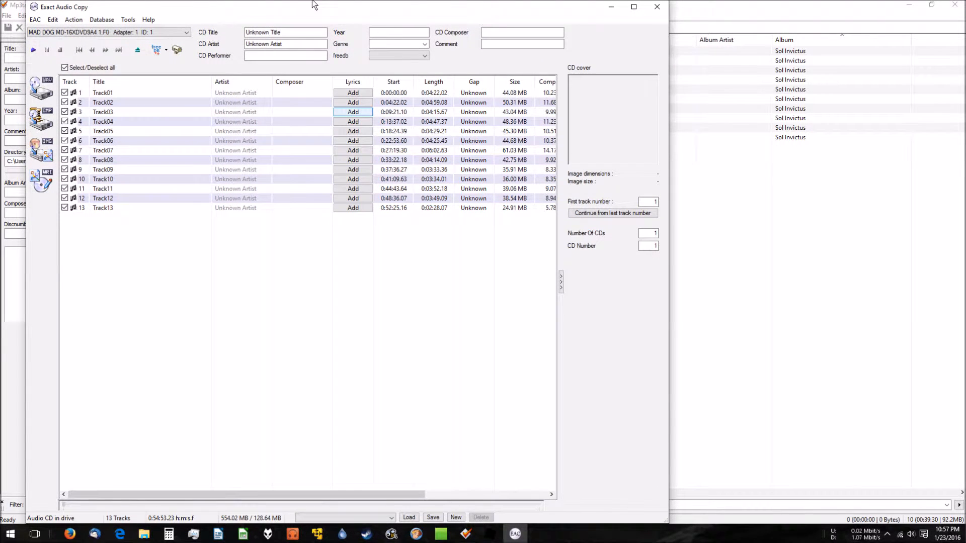
left_click(634, 8)
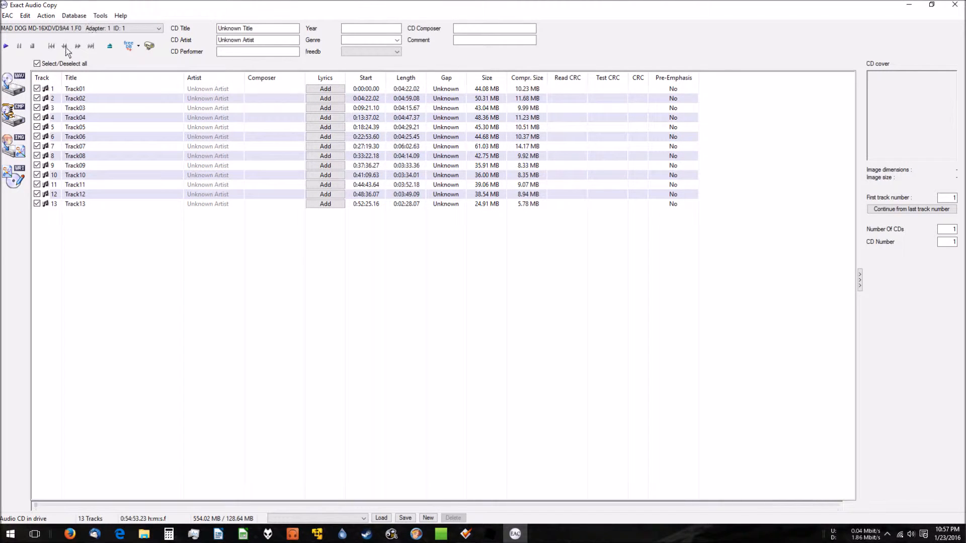
left_click(129, 49)
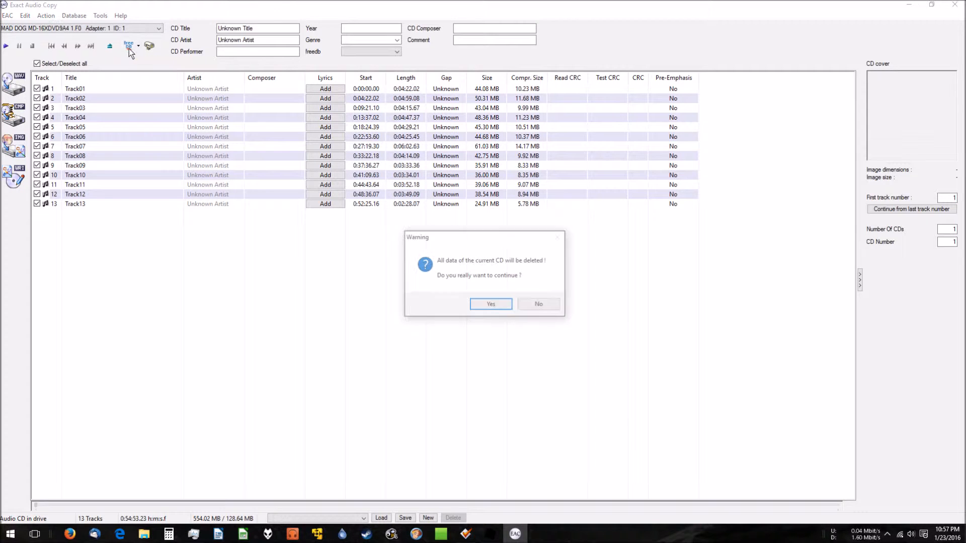
left_click(491, 305)
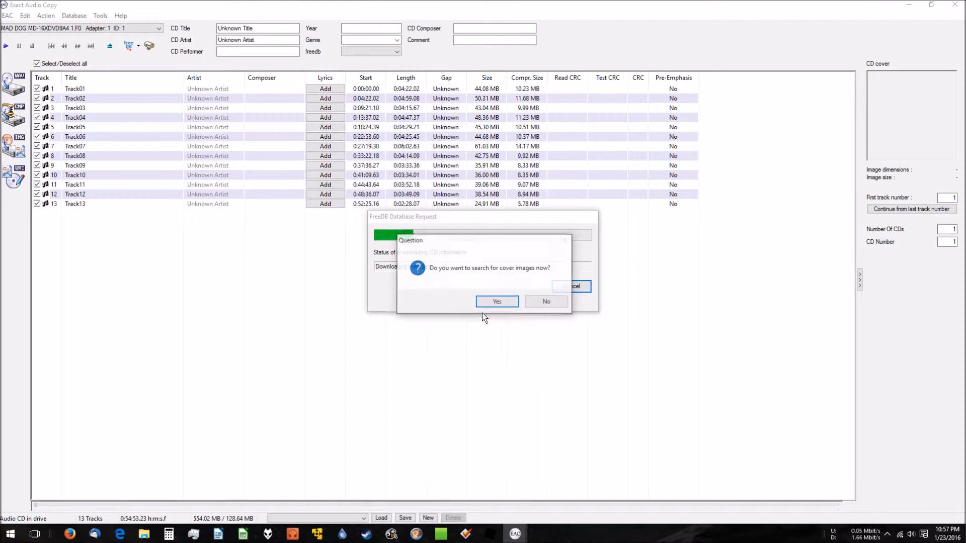
Search for large cover images with the terms "Megadeth Dystopia" and transfer the 953x953 cover to the CD.
left_click(487, 303)
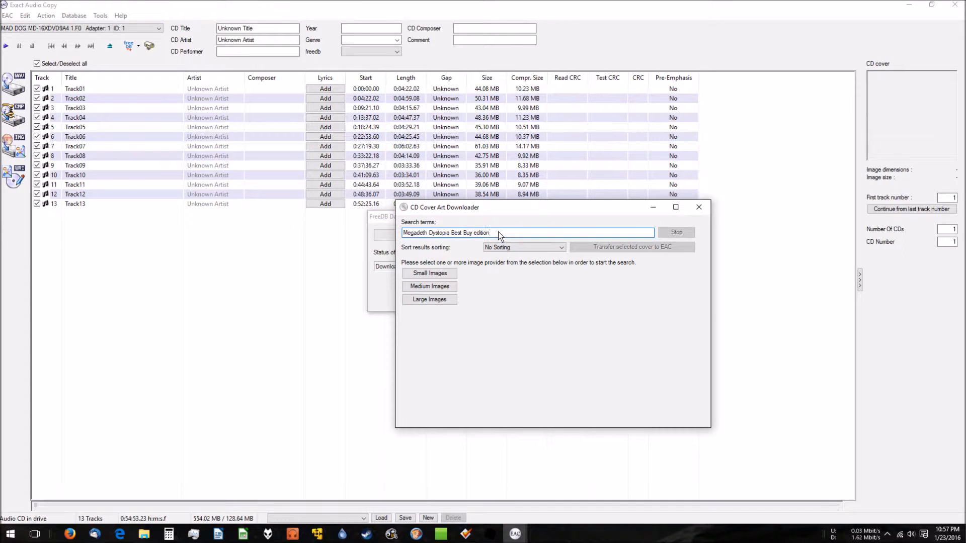
key("BackSpace")
key("BackSpace")
key("BackSpace")
key("BackSpace")
key("BackSpace")
key("BackSpace")
key("BackSpace")
key("BackSpace")
key("BackSpace")
key("BackSpace")
left_click(421, 298)
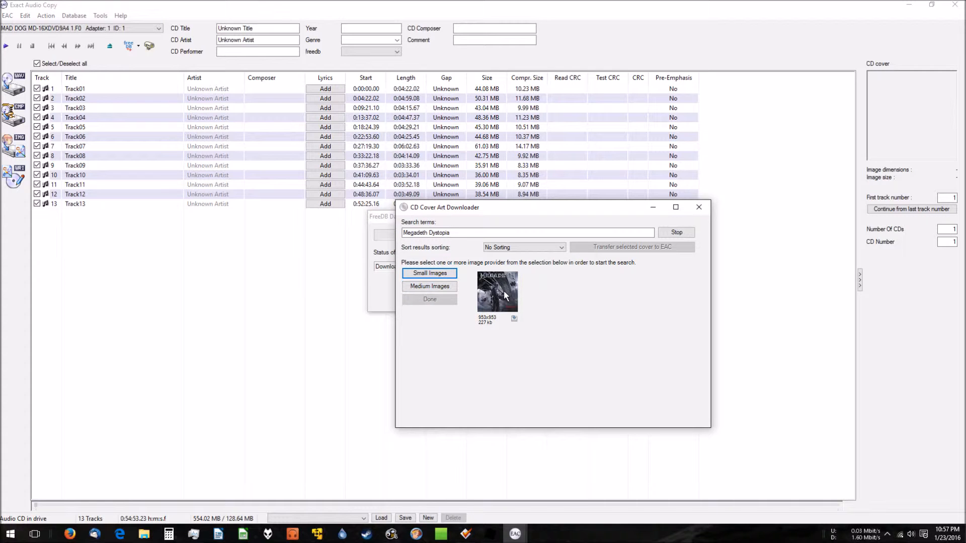
double_click(503, 291)
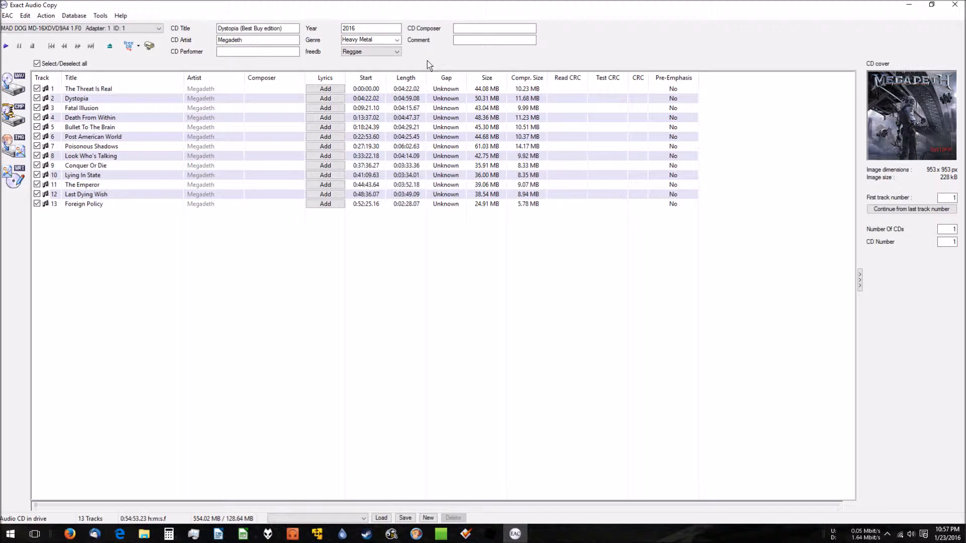
Set the CD genre to Metal and extract all tracks as compressed files into the Desktop folder "ripped".
left_click_drag(388, 42, 298, 41)
type("M")
left_click(18, 121)
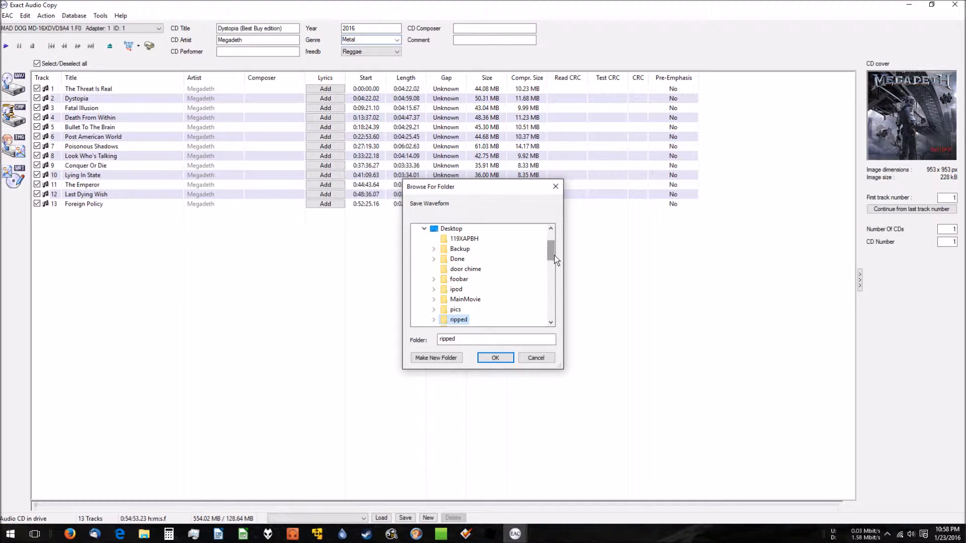
scroll(552, 255, "down", 1)
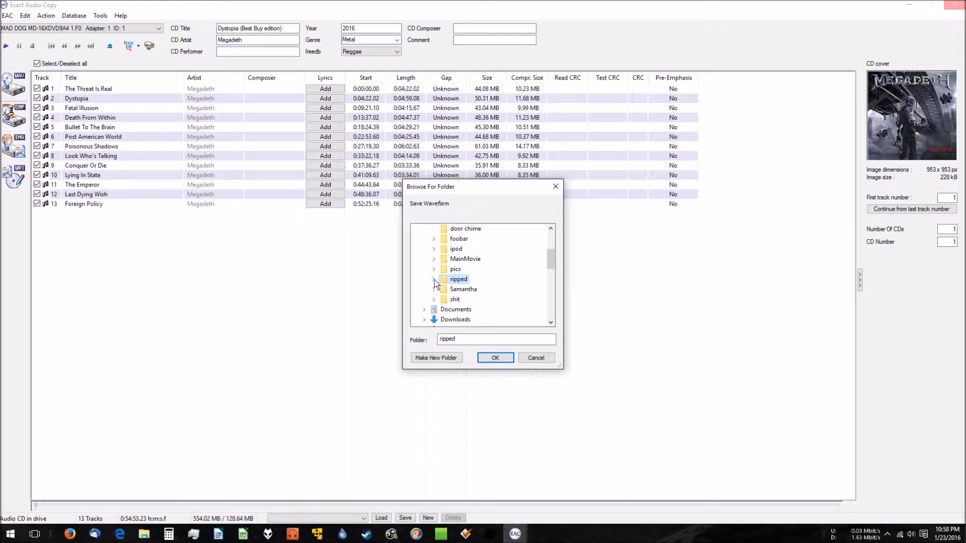
double_click(455, 280)
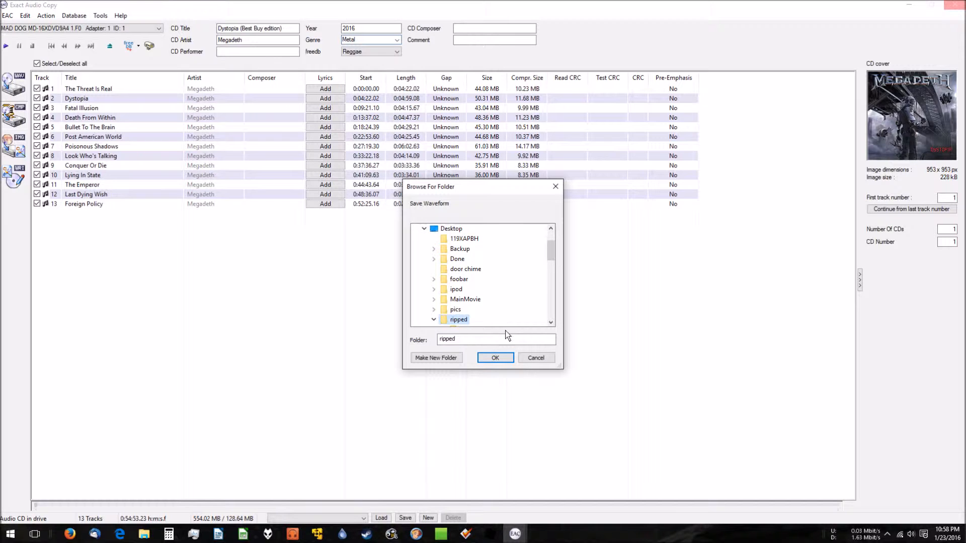
left_click(498, 359)
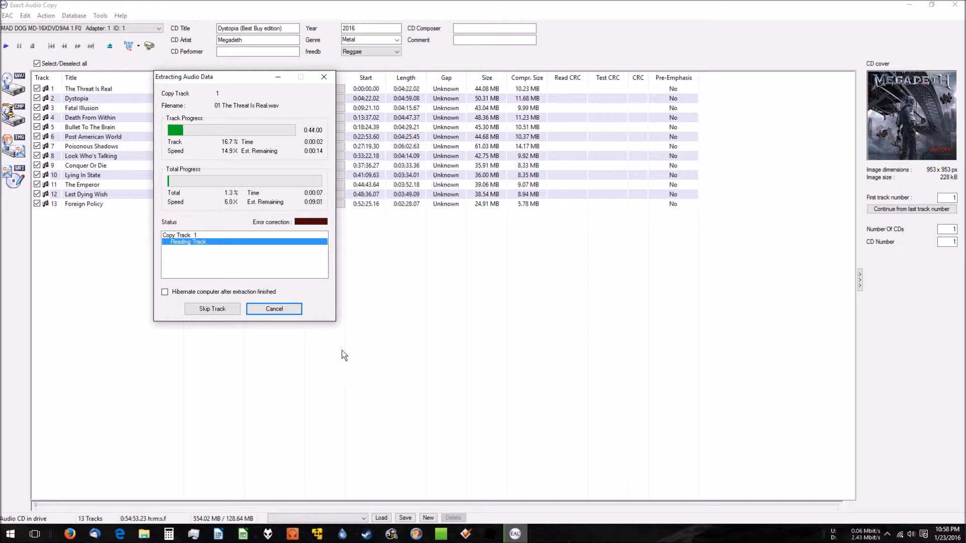
Create a folder named "Dystopia" inside the "ripped" folder in File Explorer and move its window off the extraction progress.
mouse_move(144, 534)
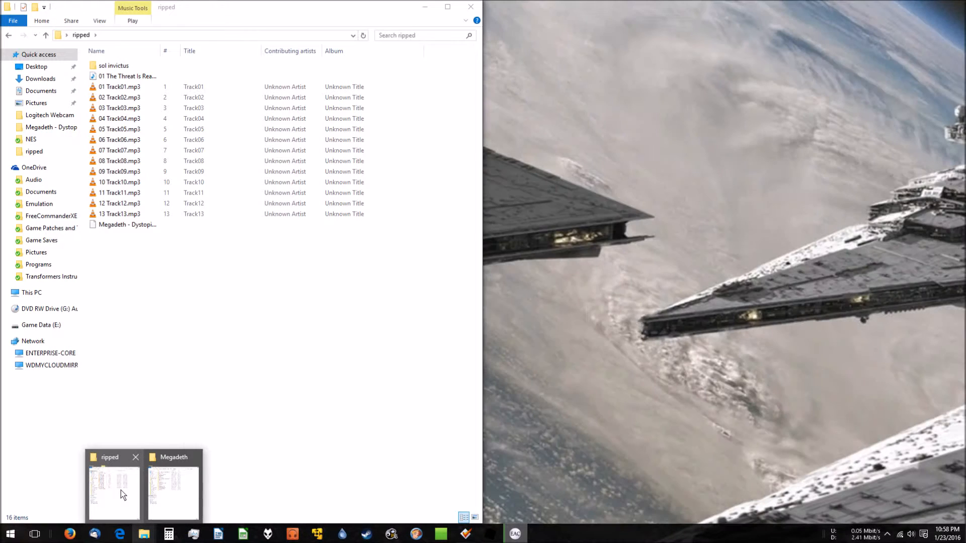
left_click(121, 490)
right_click(173, 351)
mouse_move(232, 474)
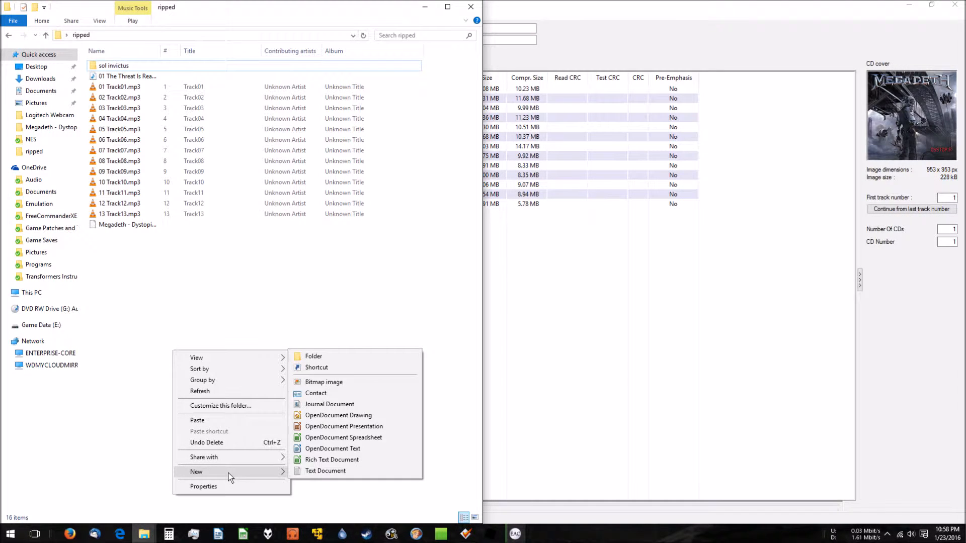
left_click(369, 357)
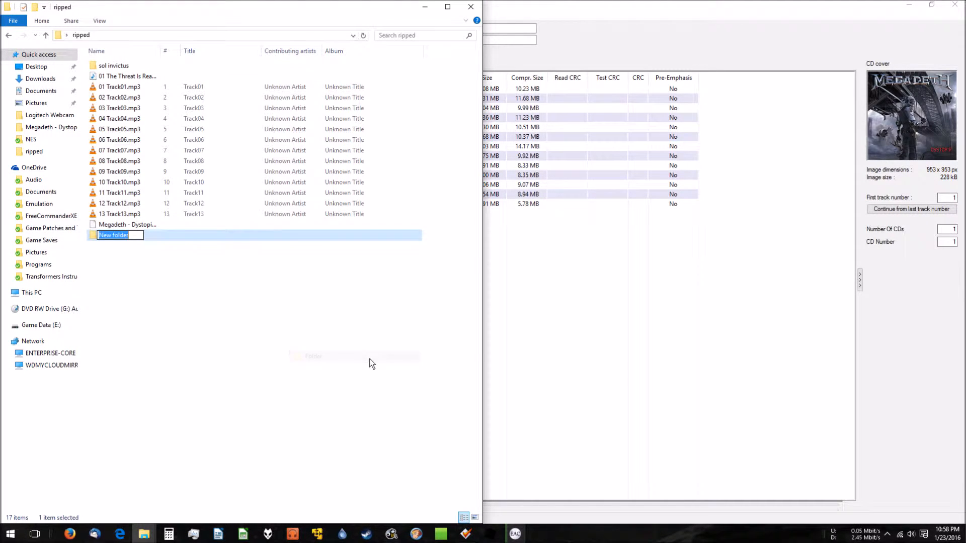
type("Dystopia")
key("Return")
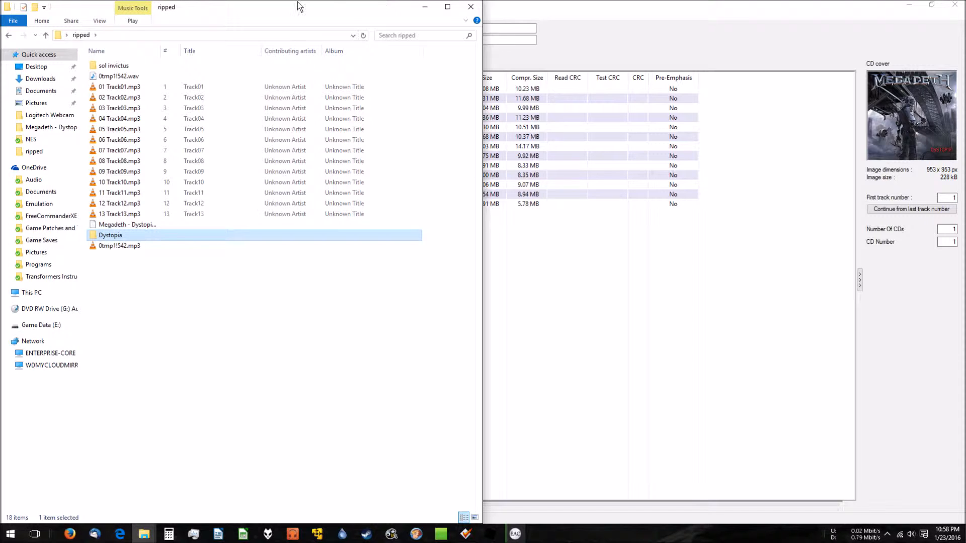
left_click_drag(288, 8, 636, 179)
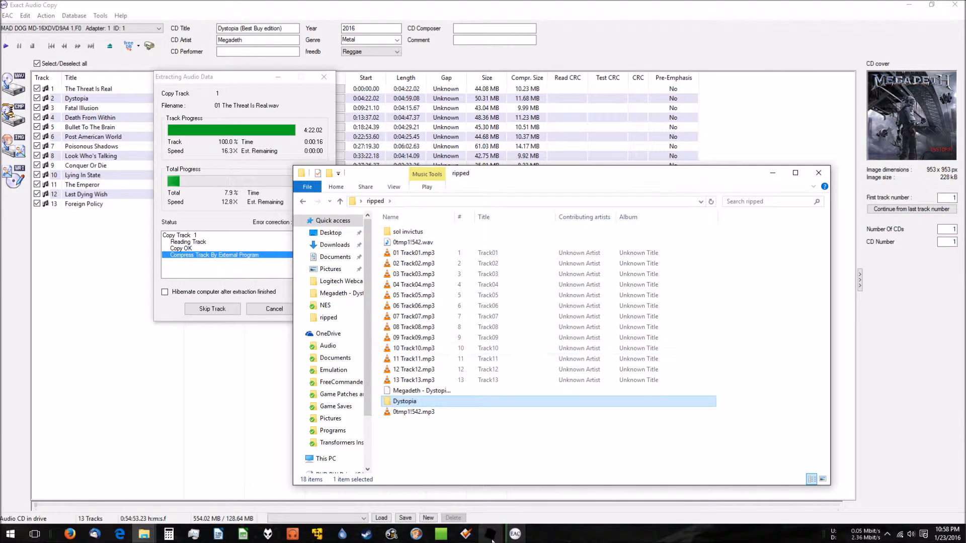
Switch to Mp3tag, look at the Inbox of the MusicBee library, and minimize MusicBee.
mouse_move(472, 537)
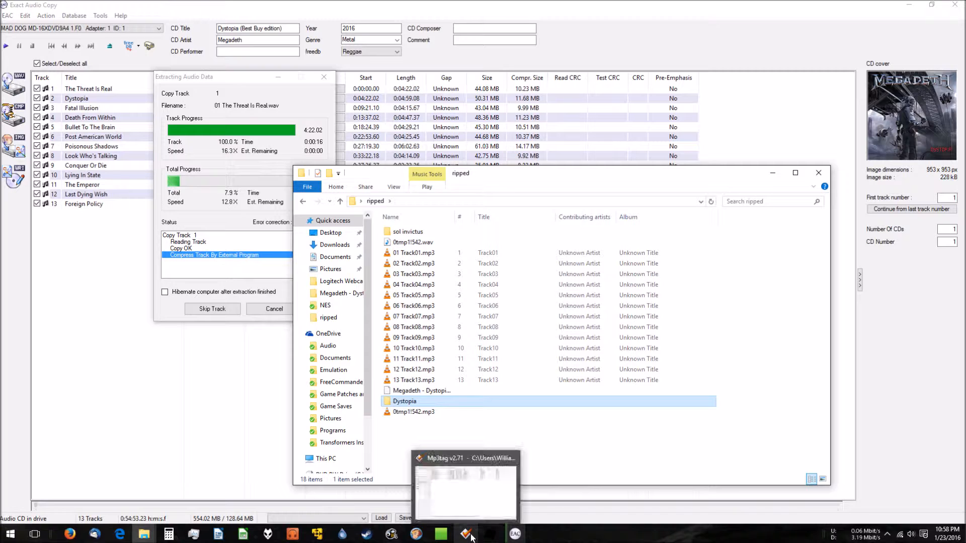
left_click(471, 537)
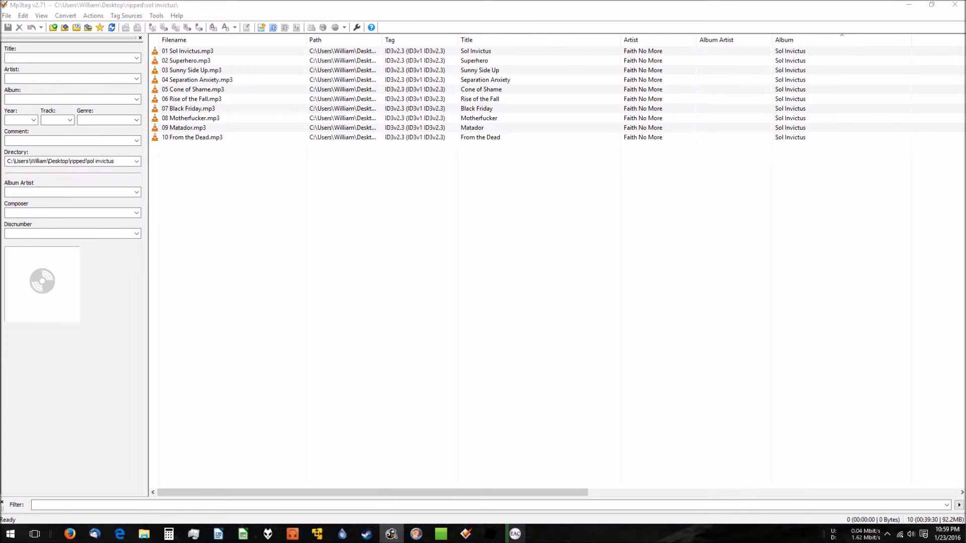
left_click_drag(965, 217, 390, 0)
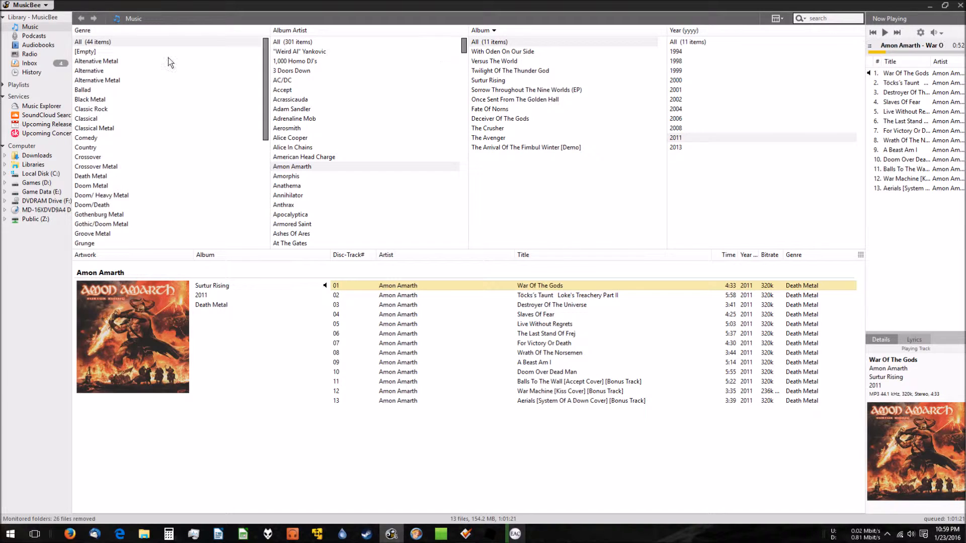
left_click(31, 63)
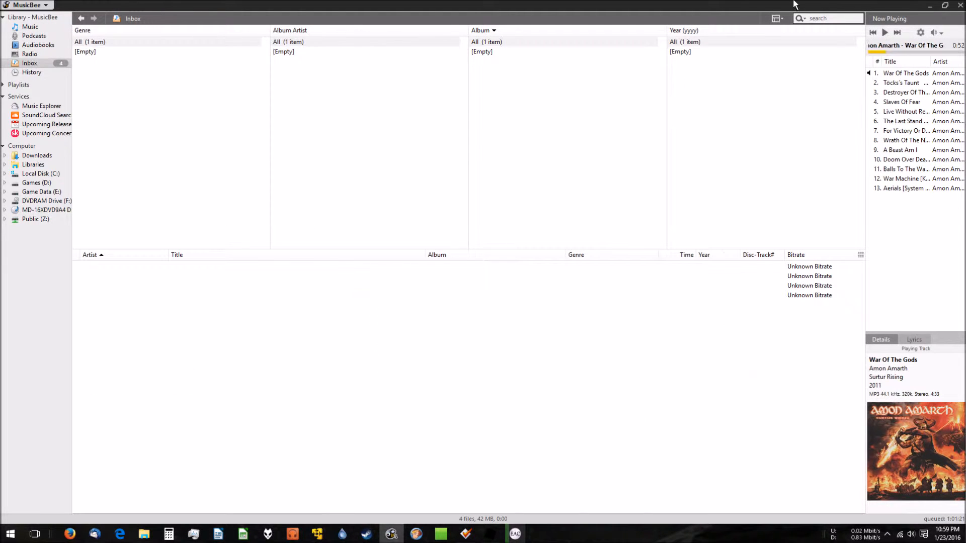
left_click(928, 6)
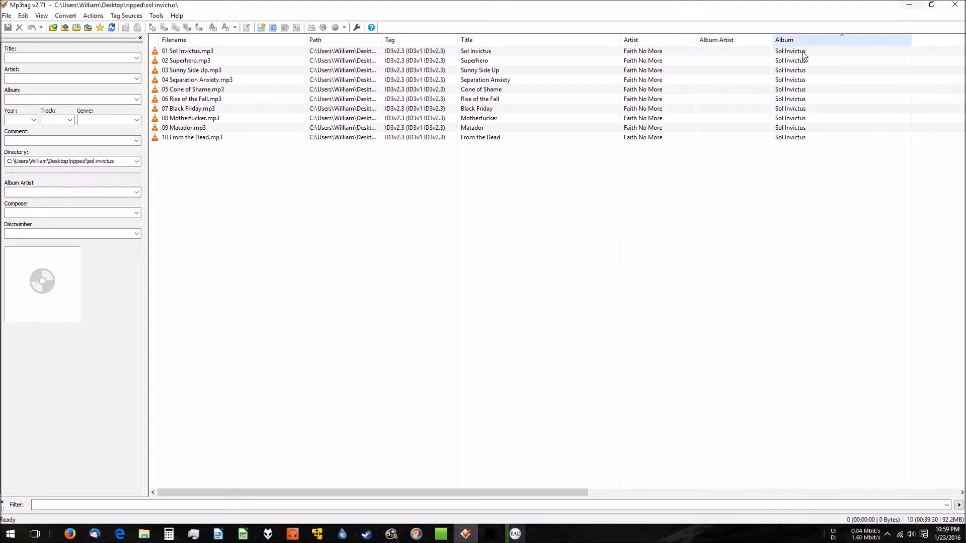
Return to Exact Audio Copy and check its resource usage in Task Manager during the extraction.
left_click(512, 534)
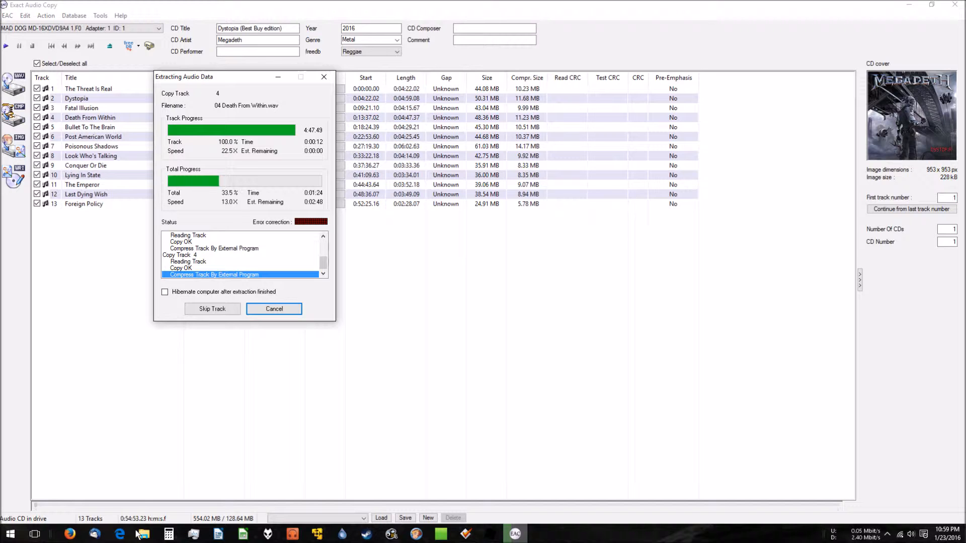
left_click(193, 534)
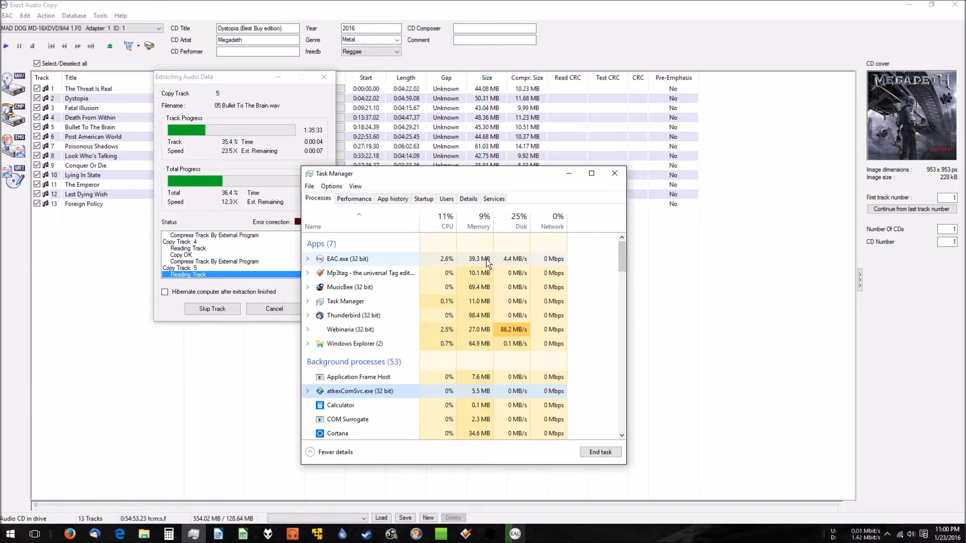
left_click_drag(513, 171, 965, 171)
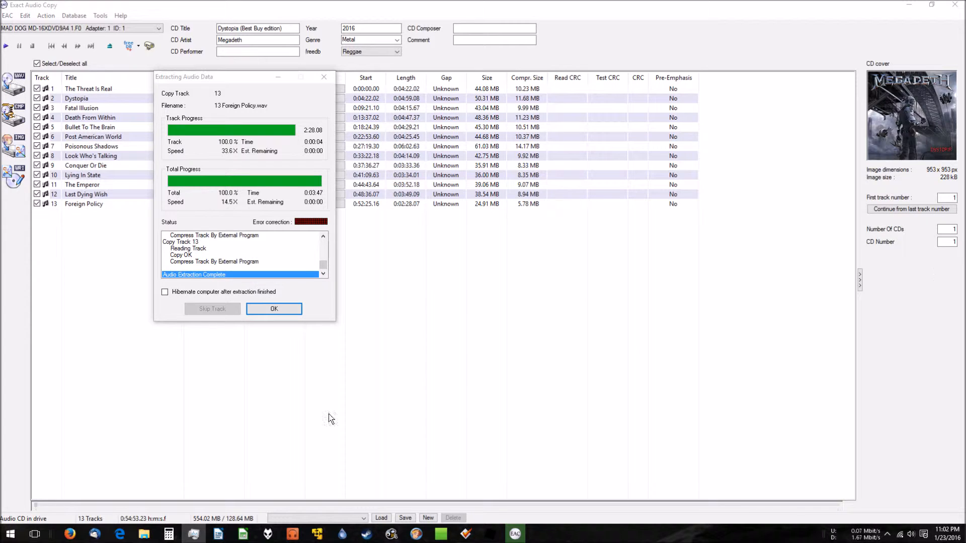
Dismiss the completed extraction, review the status report for all tracks, and close Exact Audio Copy.
left_click(274, 309)
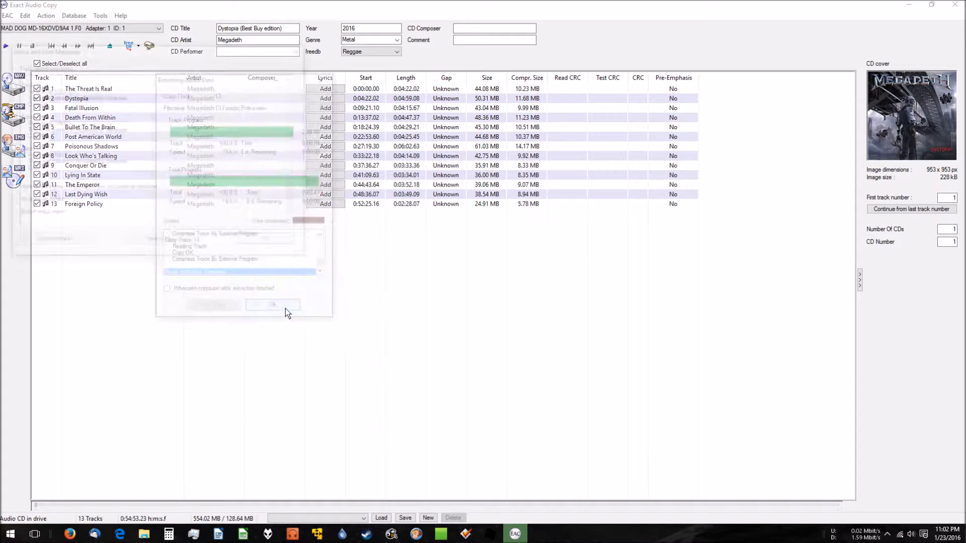
left_click_drag(294, 201, 298, 133)
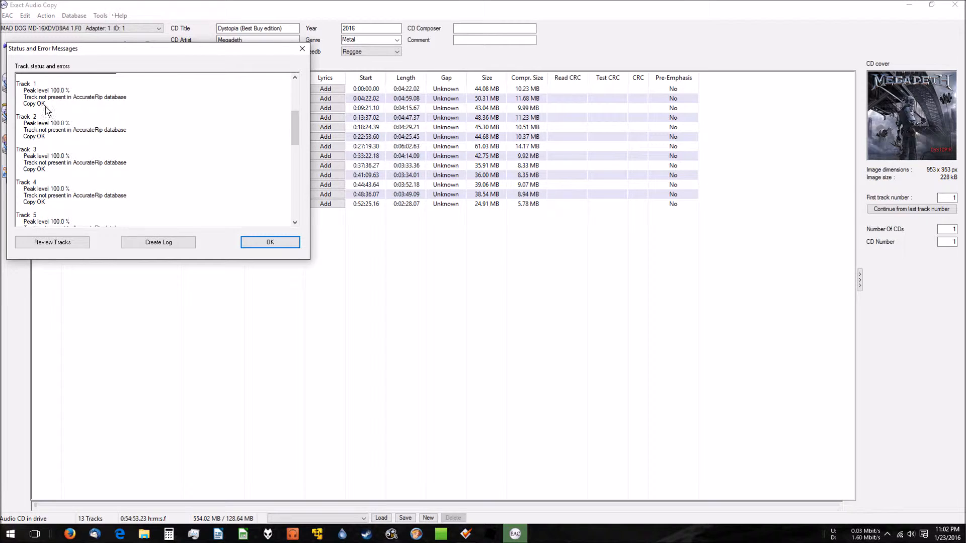
left_click_drag(25, 119, 83, 144)
left_click(83, 144)
scroll(146, 159, "down", 10)
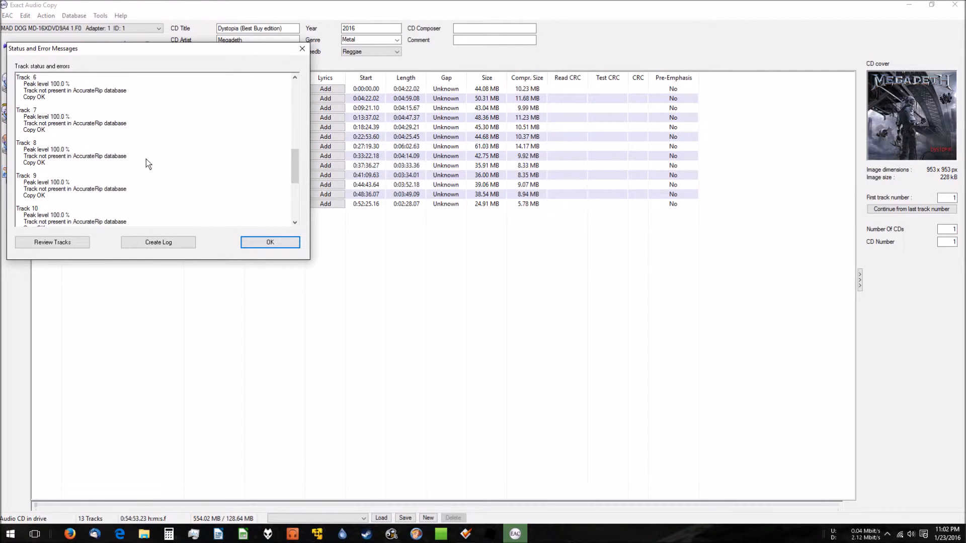
scroll(146, 159, "down", 6)
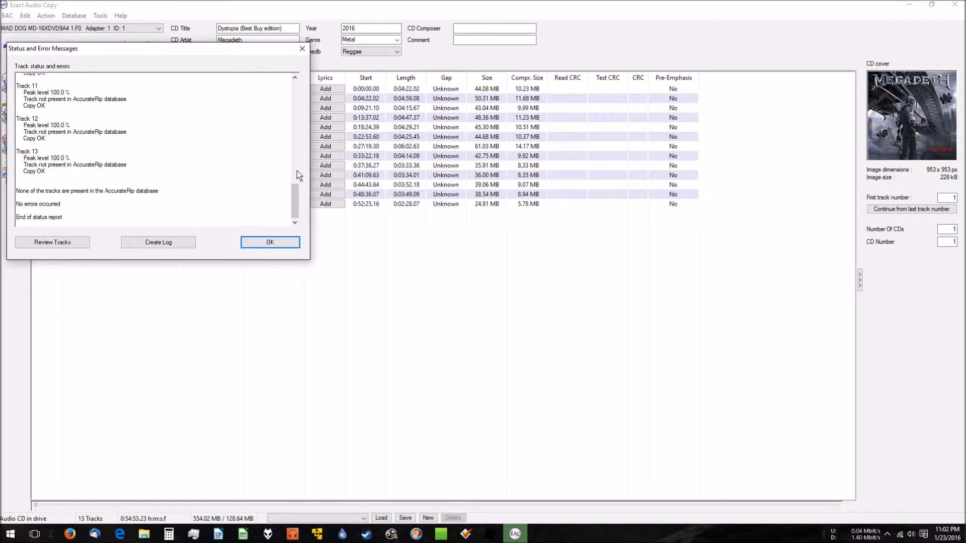
left_click(271, 246)
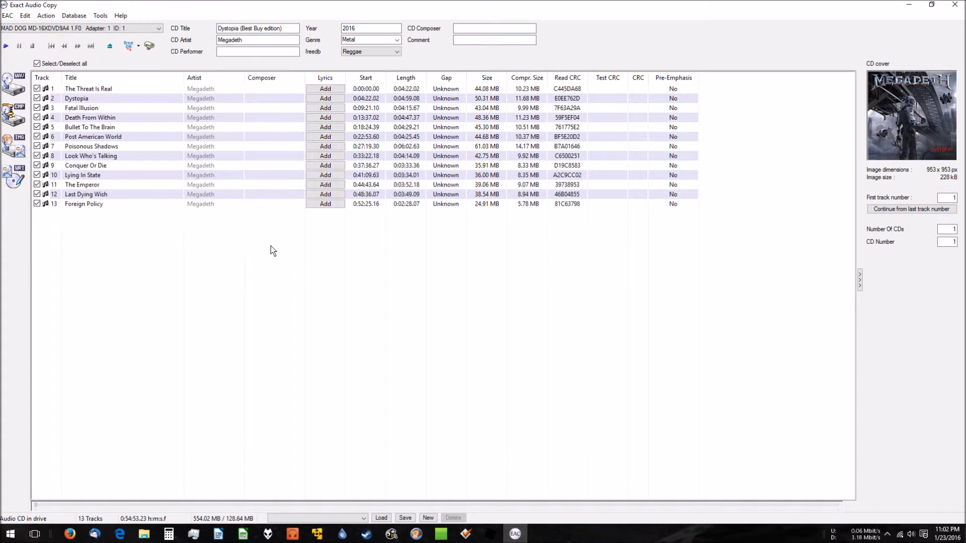
left_click(949, 7)
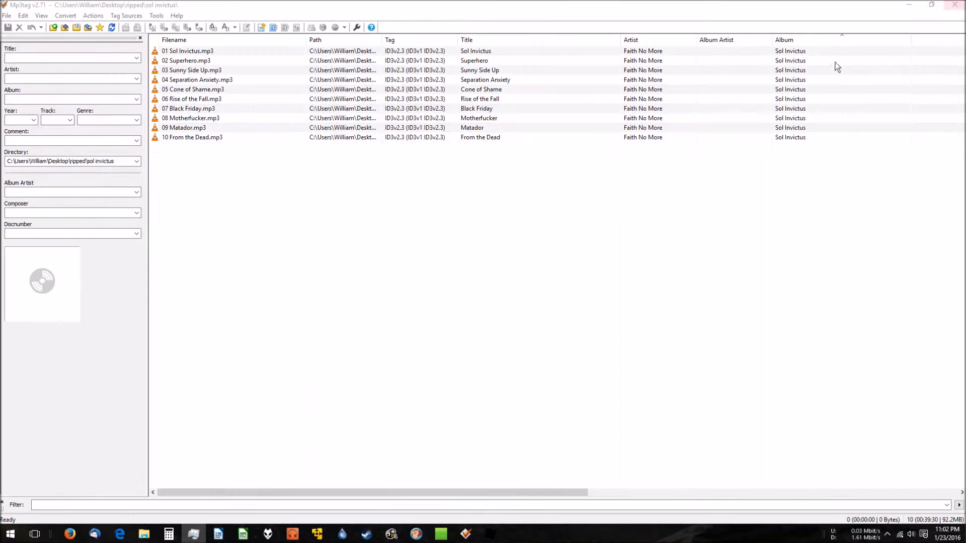
Move the ripped Megadeth MP3s, from 01 The Threat Is Real to 13 Foreign Policy, into the "Dystopia" folder within "ripped".
mouse_move(144, 533)
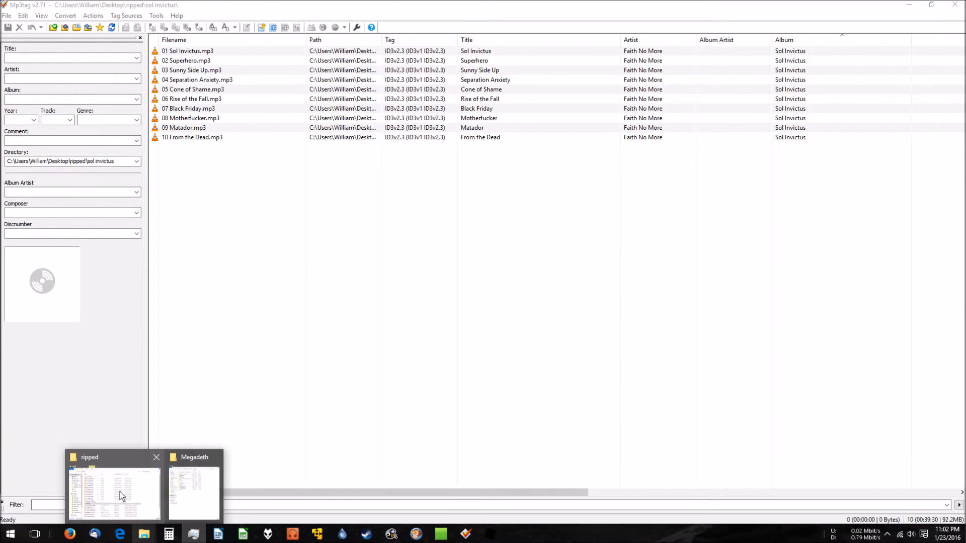
left_click(120, 490)
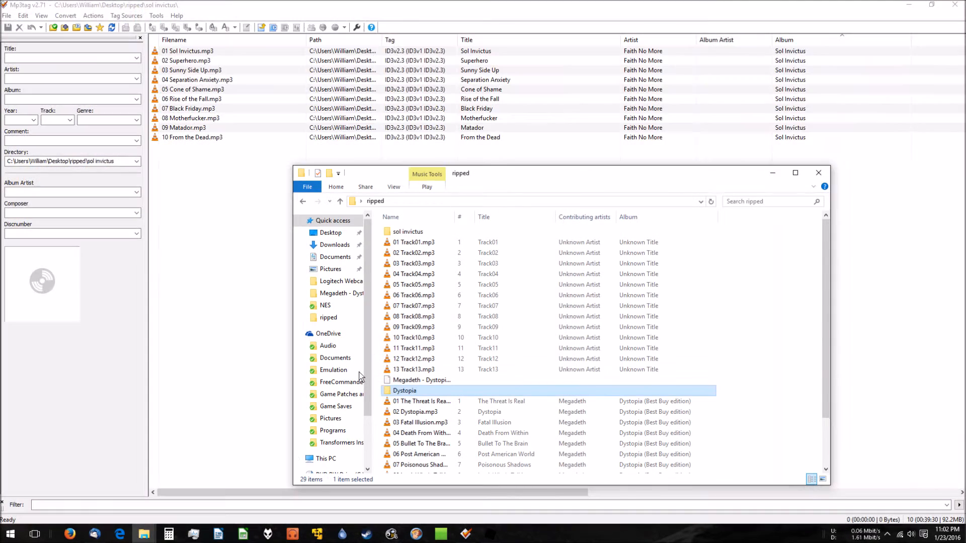
left_click(430, 402)
scroll(462, 403, "down", 2)
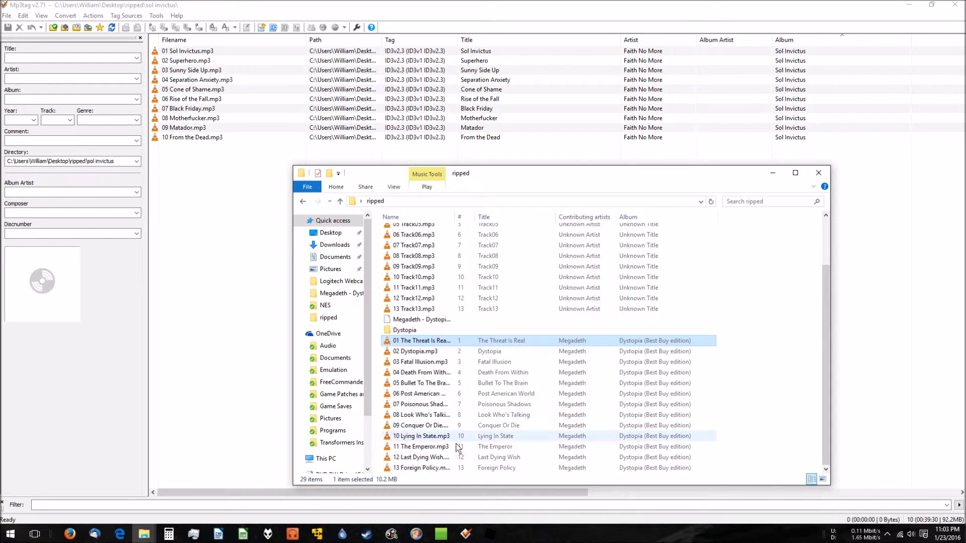
left_click(520, 473, "shift")
left_click_drag(401, 346, 424, 329)
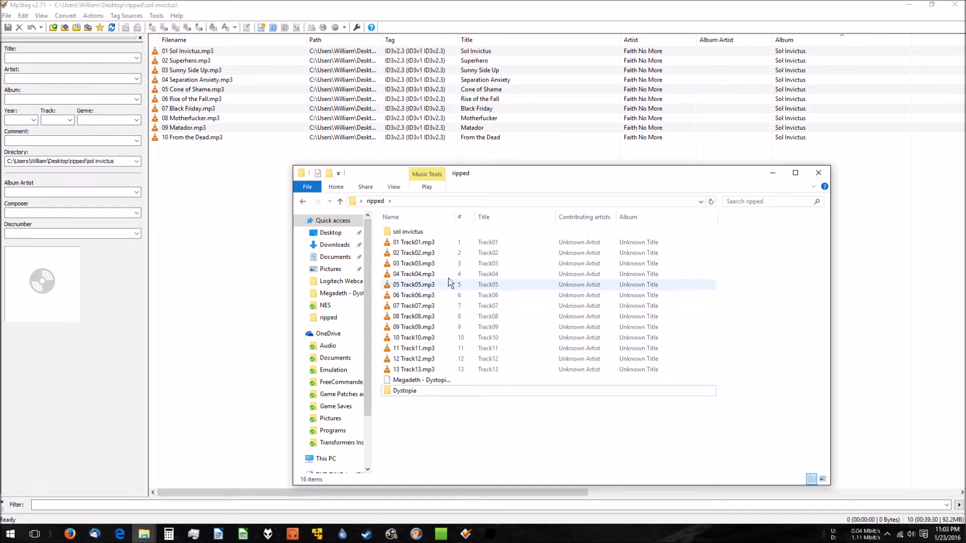
Switch to Mp3tag and change its directory to the "Dystopia" folder within "ripped".
left_click(65, 3)
left_click(7, 16)
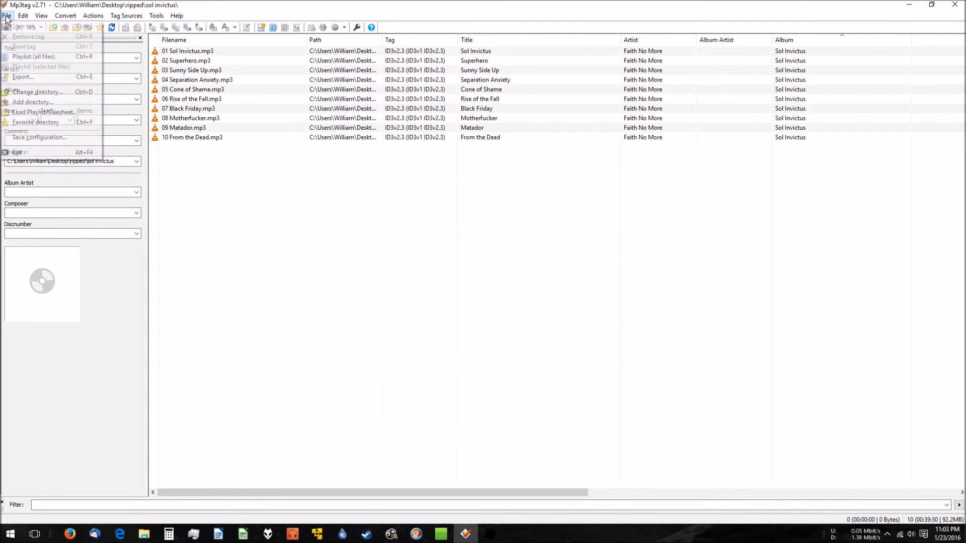
left_click(45, 91)
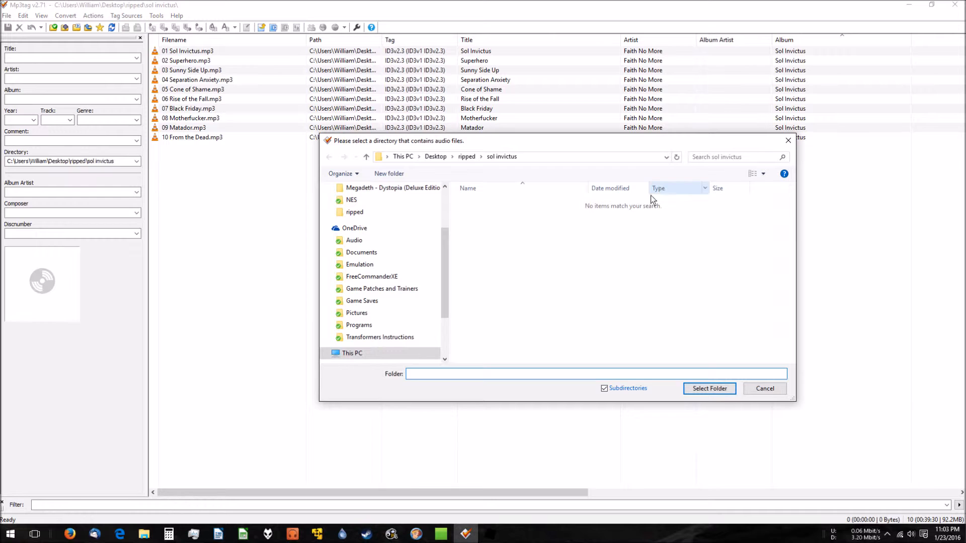
left_click(467, 157)
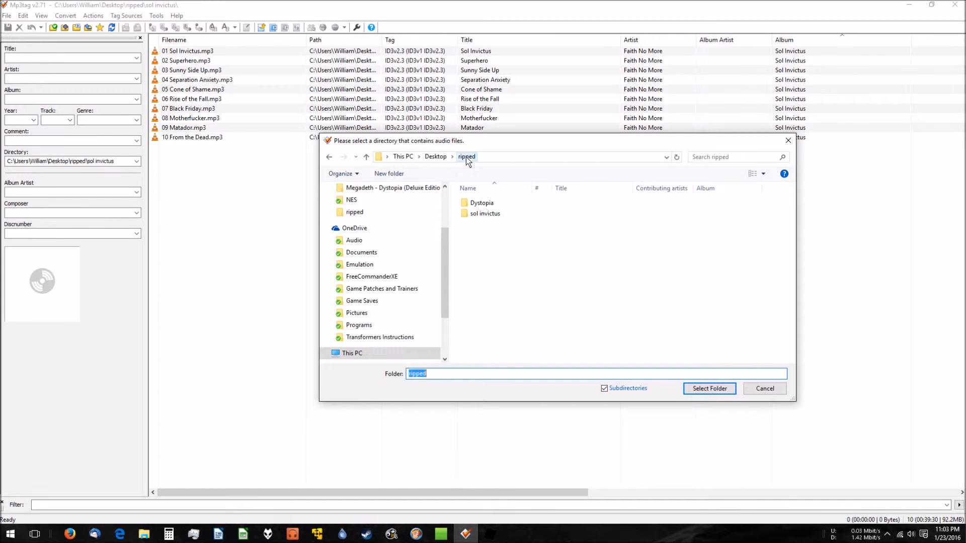
left_click(497, 204)
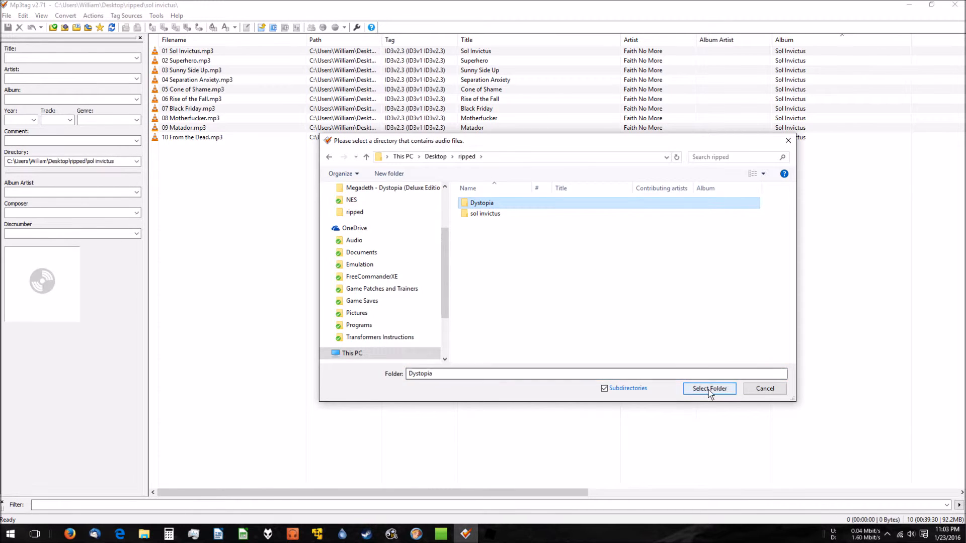
left_click(709, 389)
Set the album tag of all tracks, from 01 The Threat Is Real to 13 Foreign Policy, to "Dystopia".
left_click(529, 168)
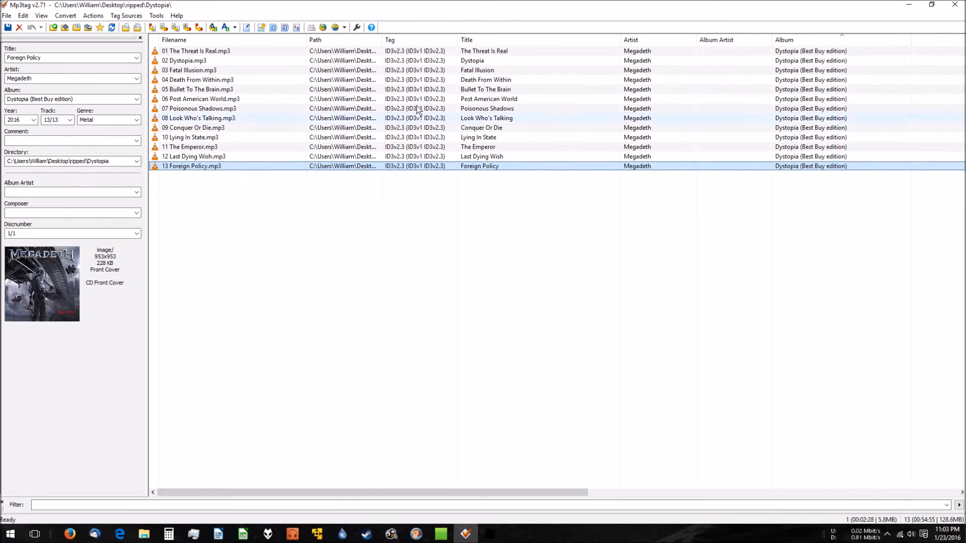
left_click(291, 51, "shift")
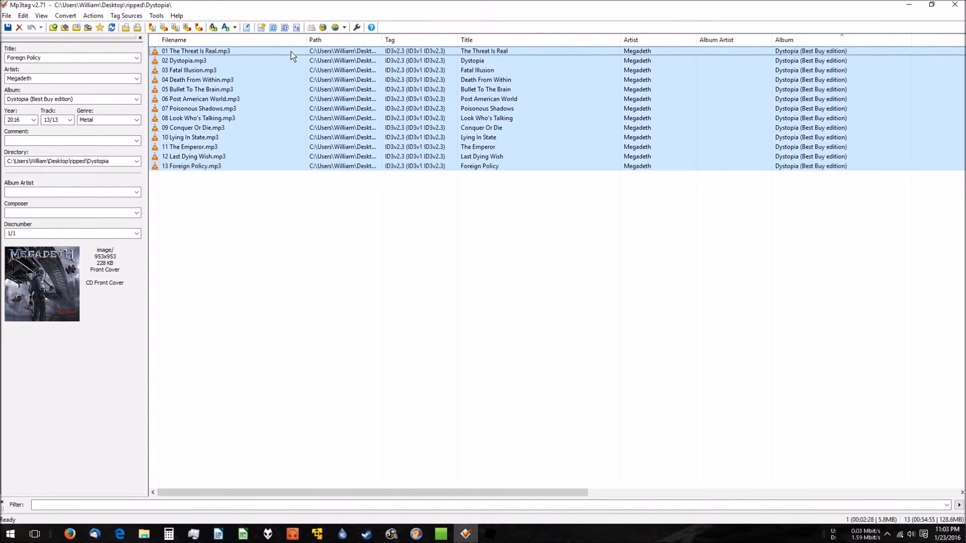
left_click(95, 100)
left_click(95, 100)
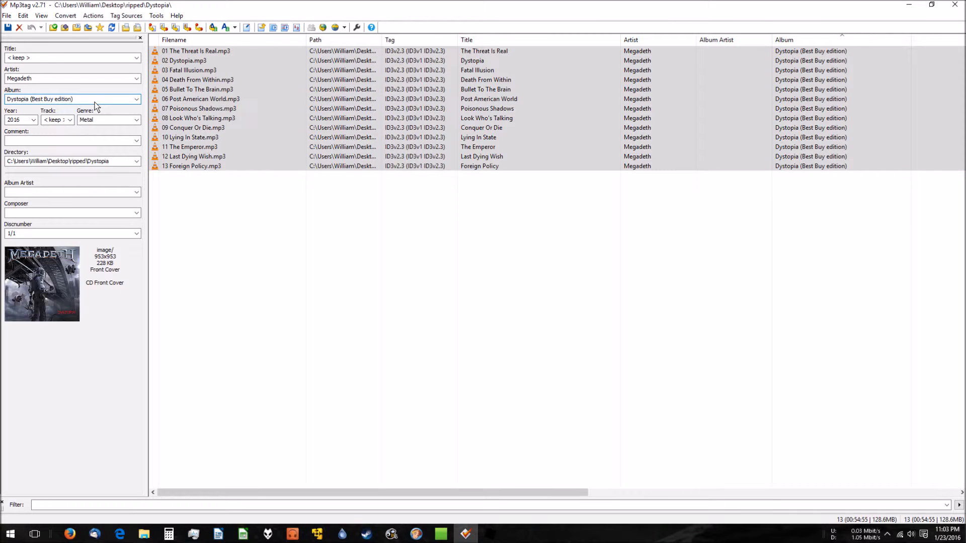
key("BackSpace")
key("BackSpace")
key("BackSpace")
key("BackSpace")
key("BackSpace")
key("BackSpace")
key("BackSpace")
key("BackSpace")
key("BackSpace")
key("BackSpace")
key("BackSpace")
key("BackSpace")
key("BackSpace")
key("BackSpace")
key("BackSpace")
key("BackSpace")
Clear the disc number of the selected tracks, set their album artist to "Megadeth", and save the tags.
left_click(47, 235)
key("BackSpace")
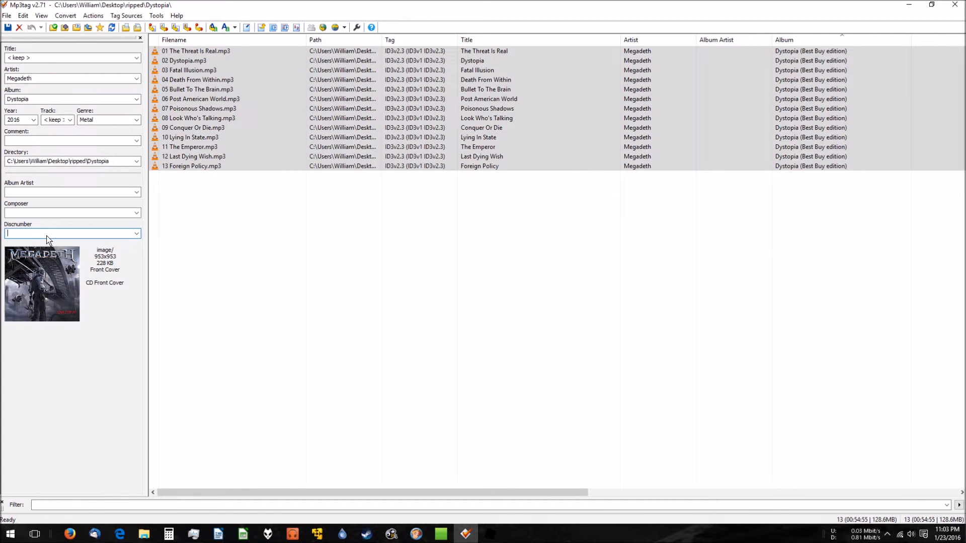
left_click(36, 193)
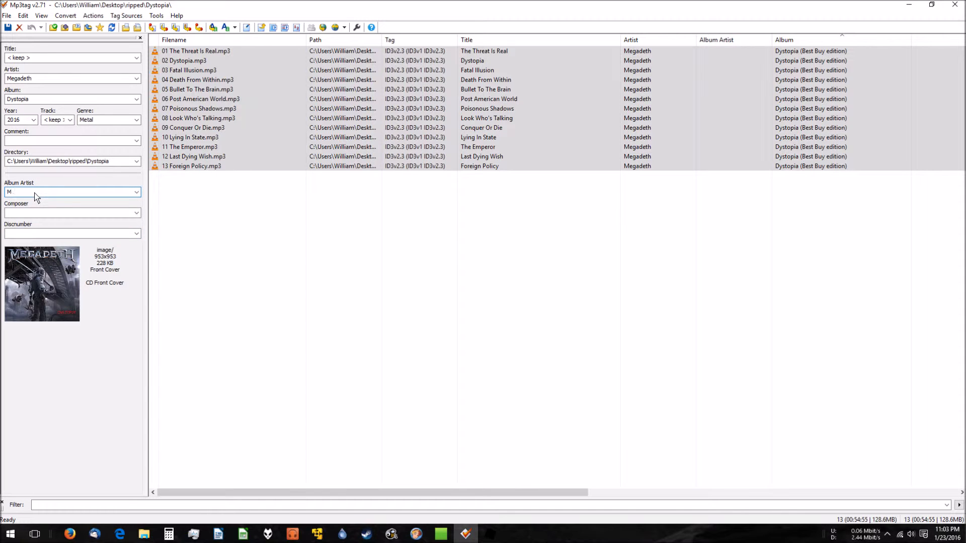
type("Megadeth")
left_click(11, 31)
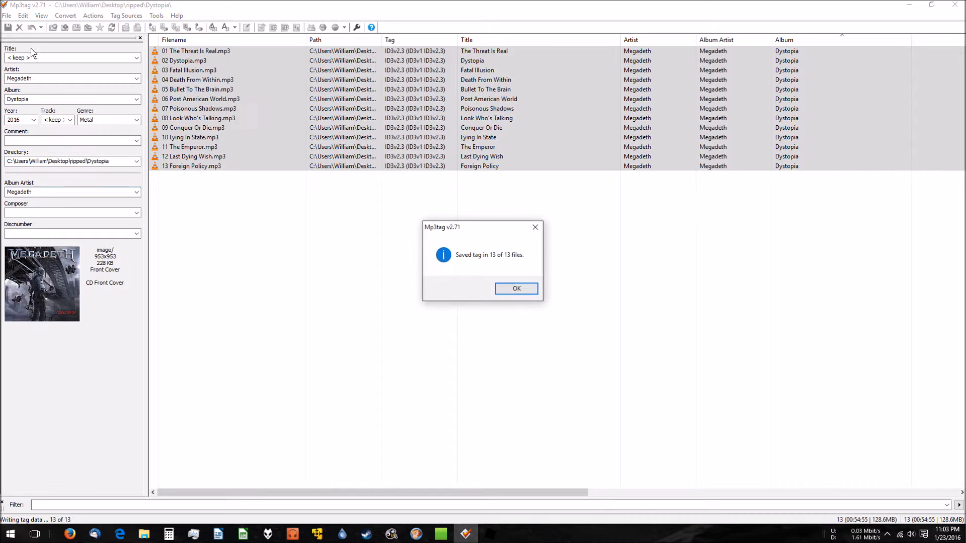
left_click(529, 294)
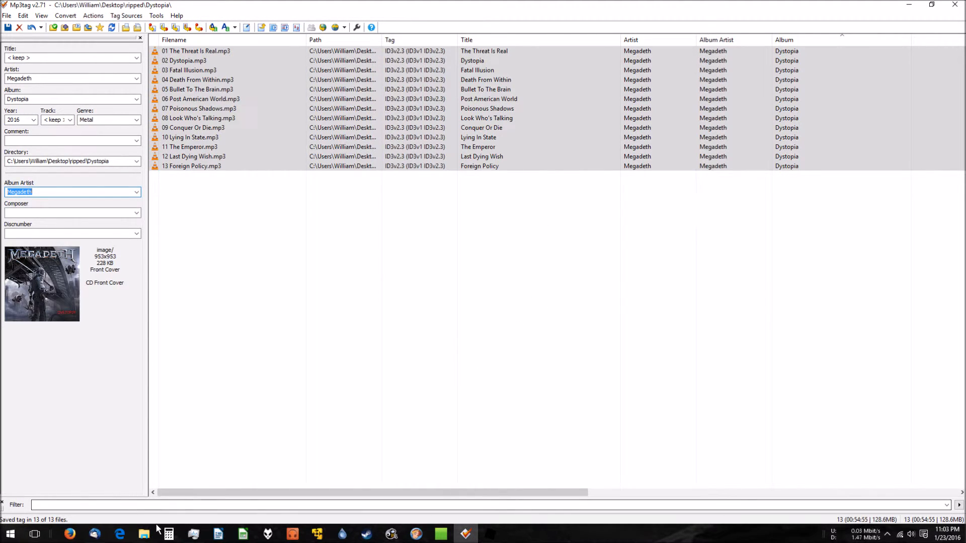
Bring up the "ripped" folder and the network Megadeth folder and arrange their windows side by side.
mouse_move(144, 534)
left_click(151, 503)
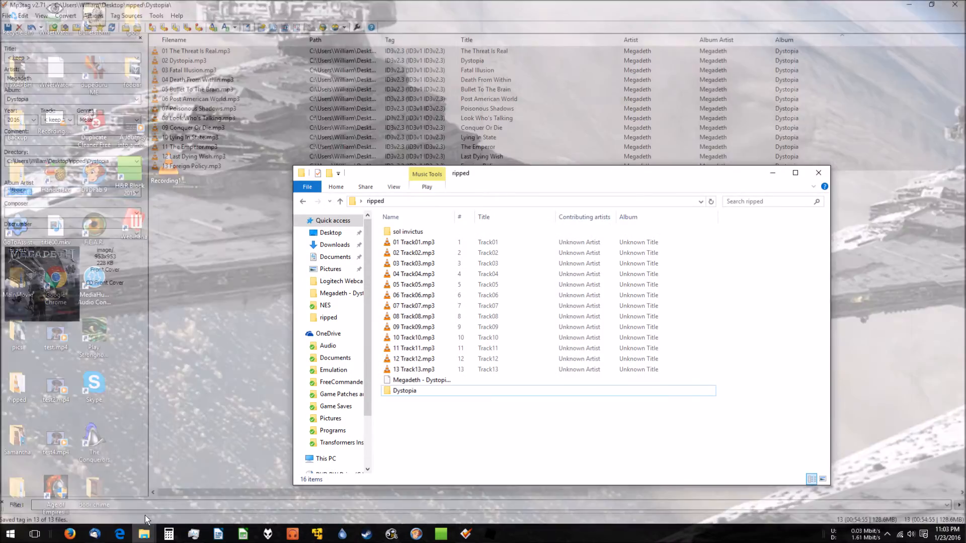
left_click(191, 498)
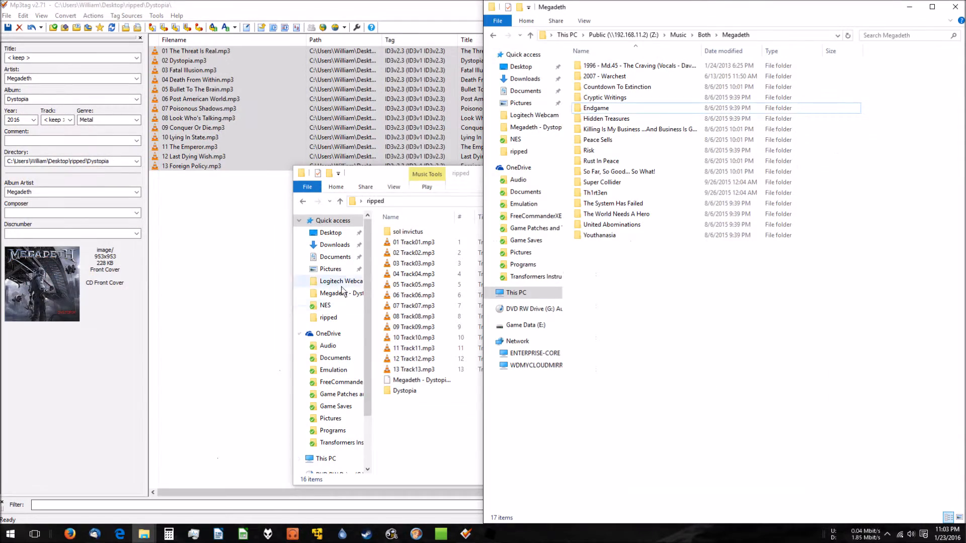
left_click_drag(472, 179, 357, 194)
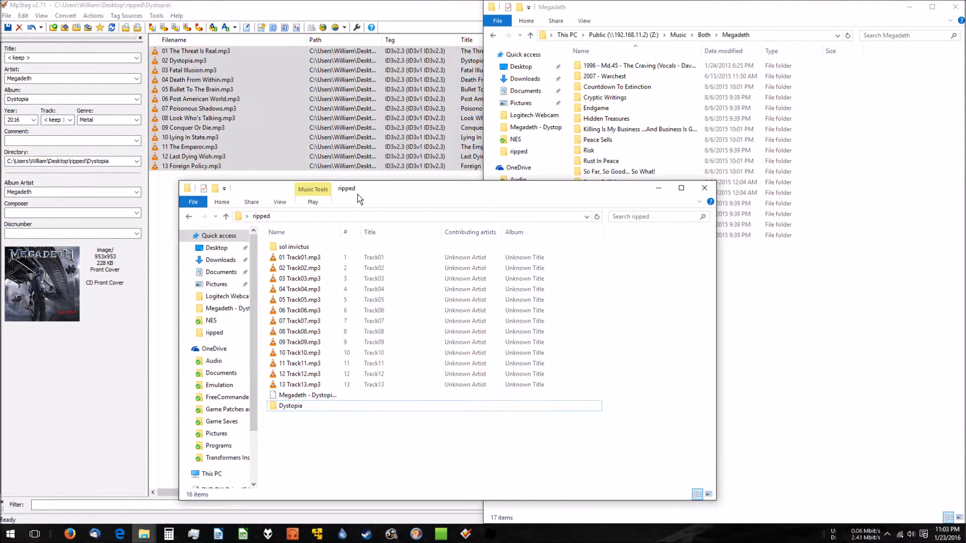
key("super+Left")
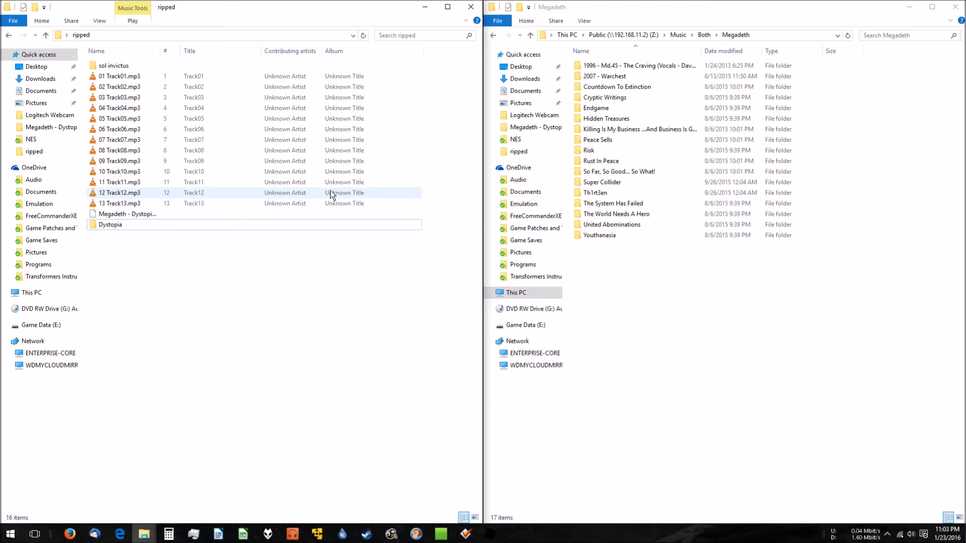
Move the "Dystopia" folder from "ripped" into the Megadeth folder under Music > Both on the Public (Z:) drive.
left_click(110, 226)
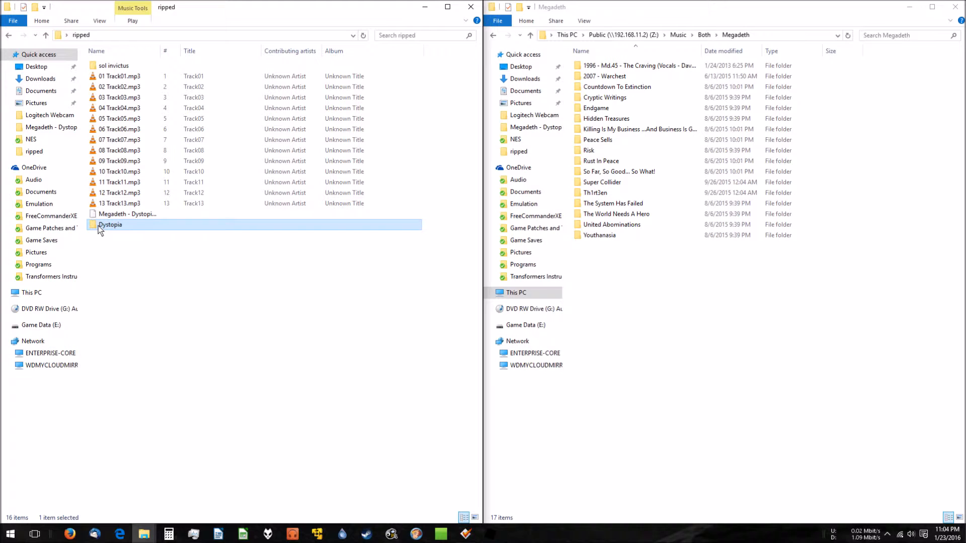
right_click(98, 227)
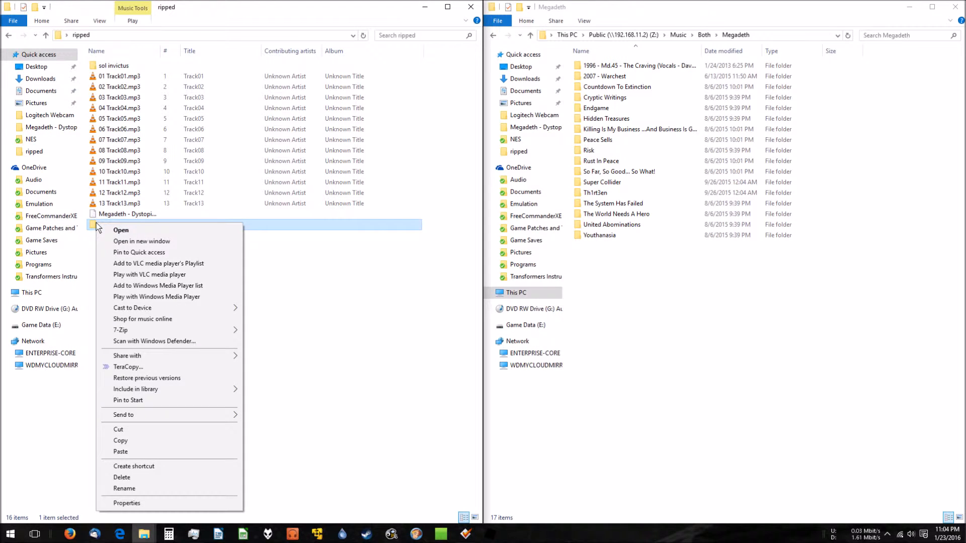
left_click(155, 432)
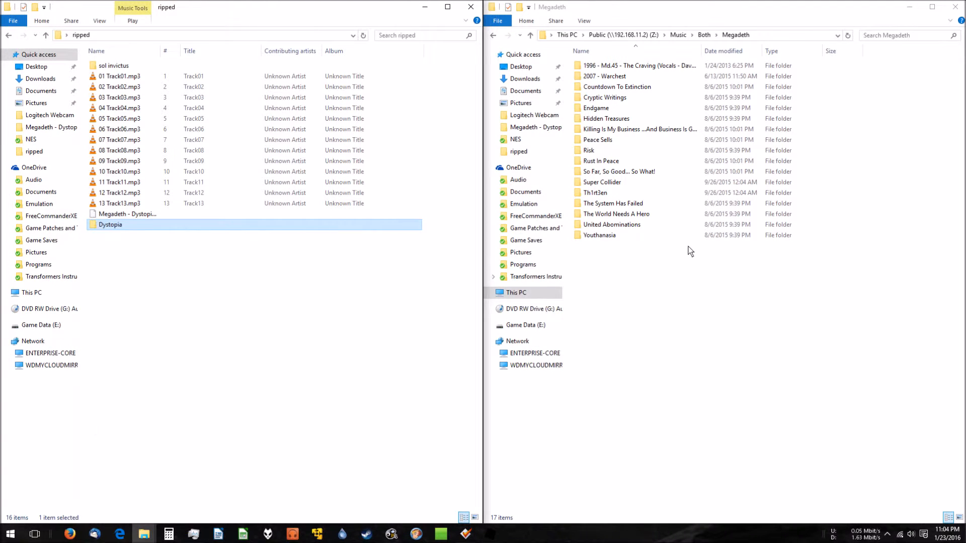
left_click(644, 334)
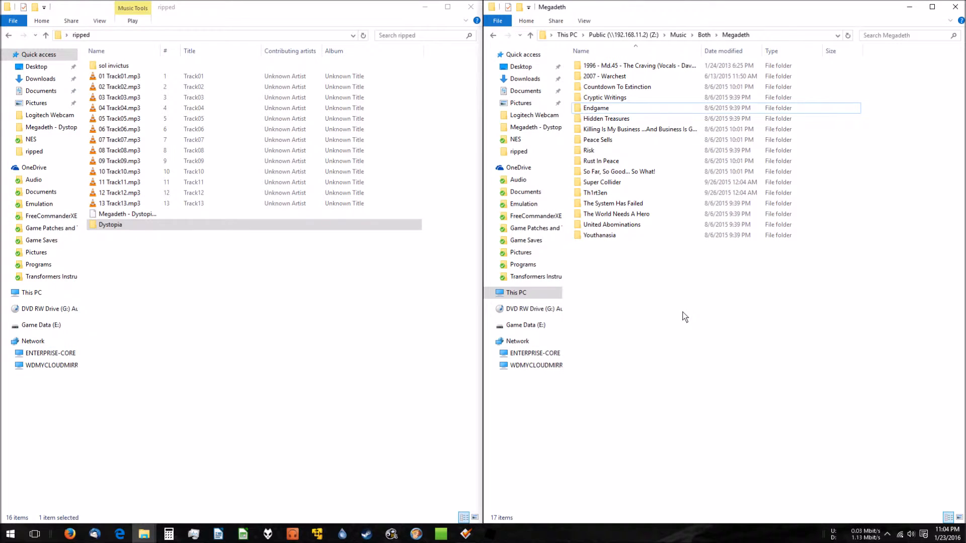
left_click(120, 225)
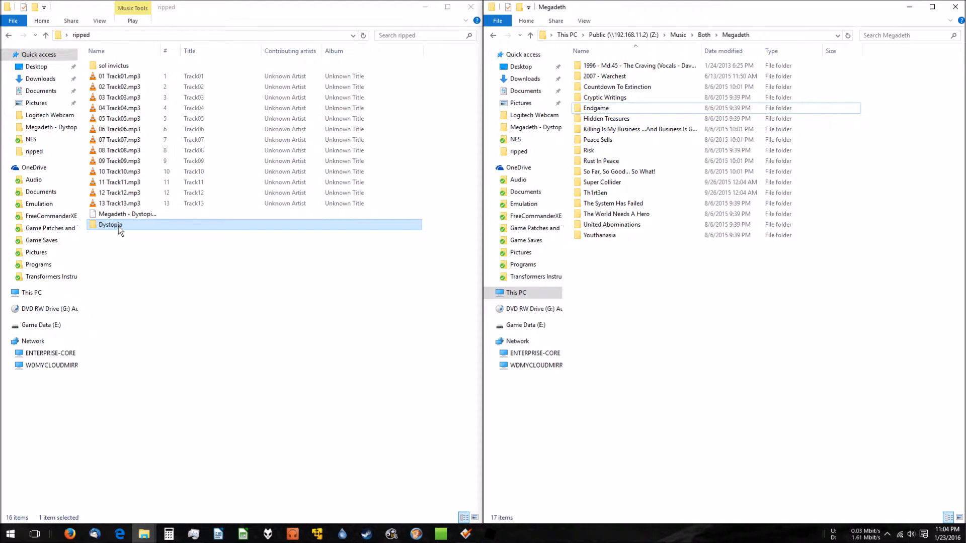
left_click(686, 265)
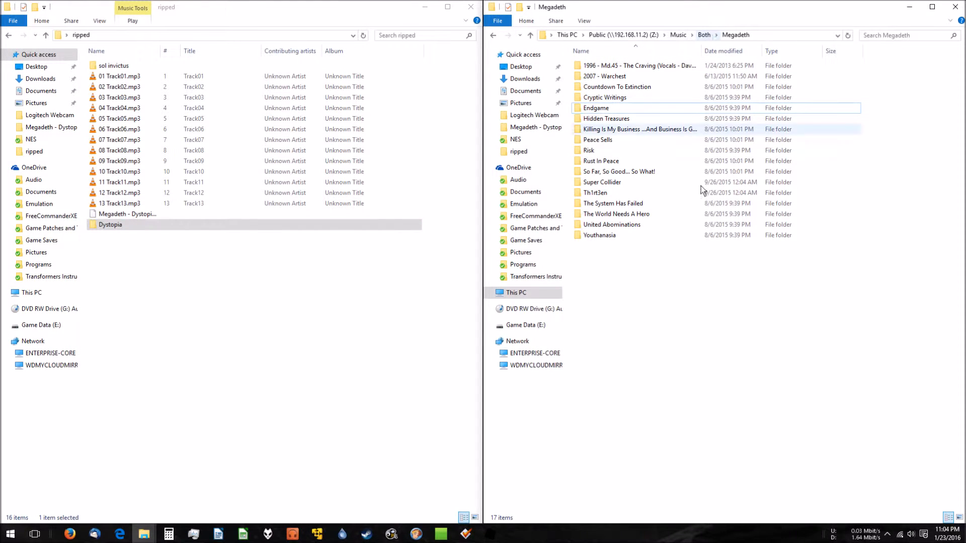
right_click(678, 324)
left_click(723, 392)
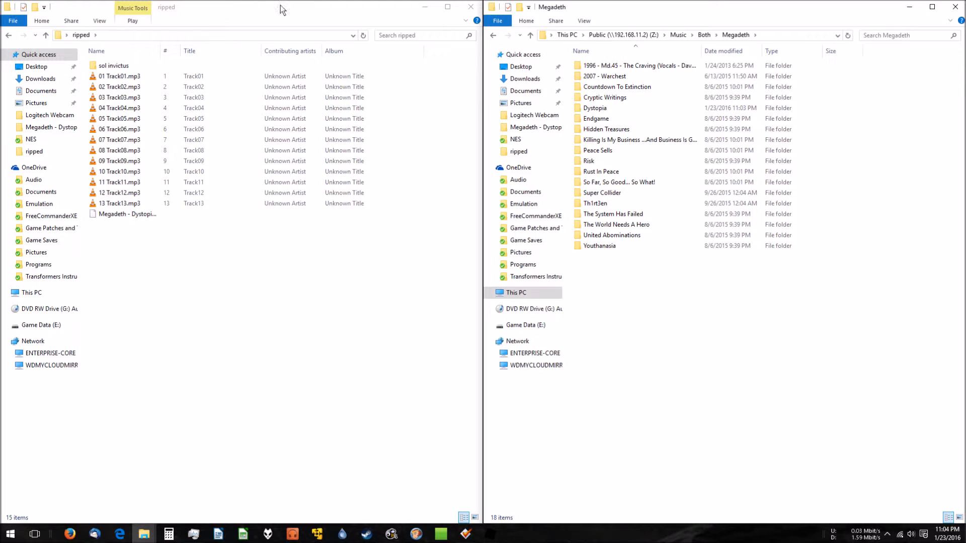
Delete the leftover "Megadeth - Dystopi..." file from "ripped" and open the moved "Dystopia" folder.
left_click(181, 219)
right_click(181, 217)
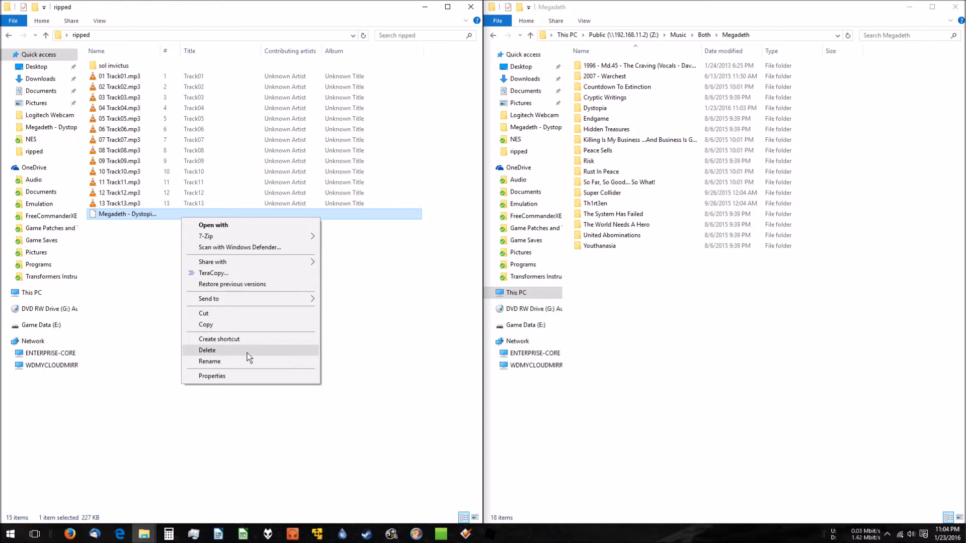
left_click(247, 352)
double_click(649, 108)
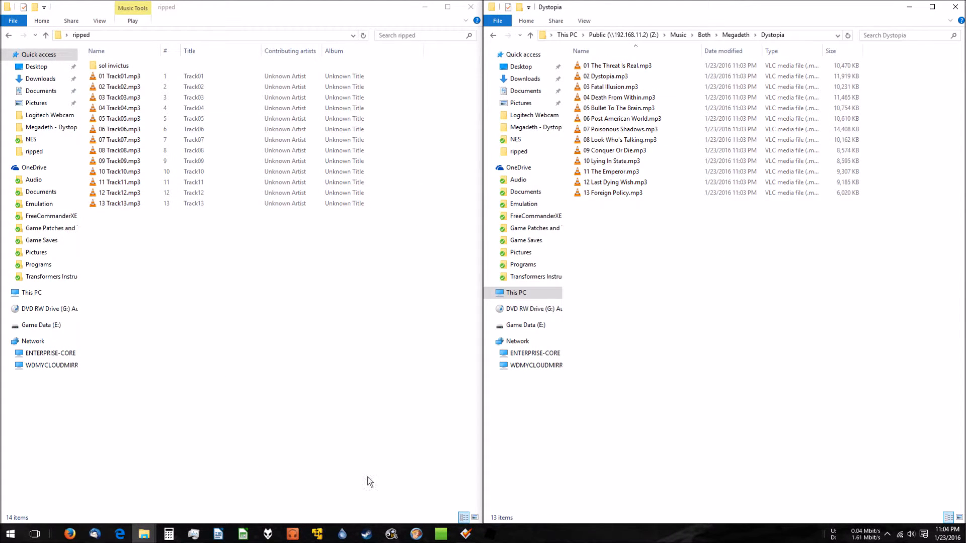
Switch to MusicBee and send the Megadeth tracks, from The Threat Is Real to Foreign Policy, from the Inbox to the music library.
left_click(391, 534)
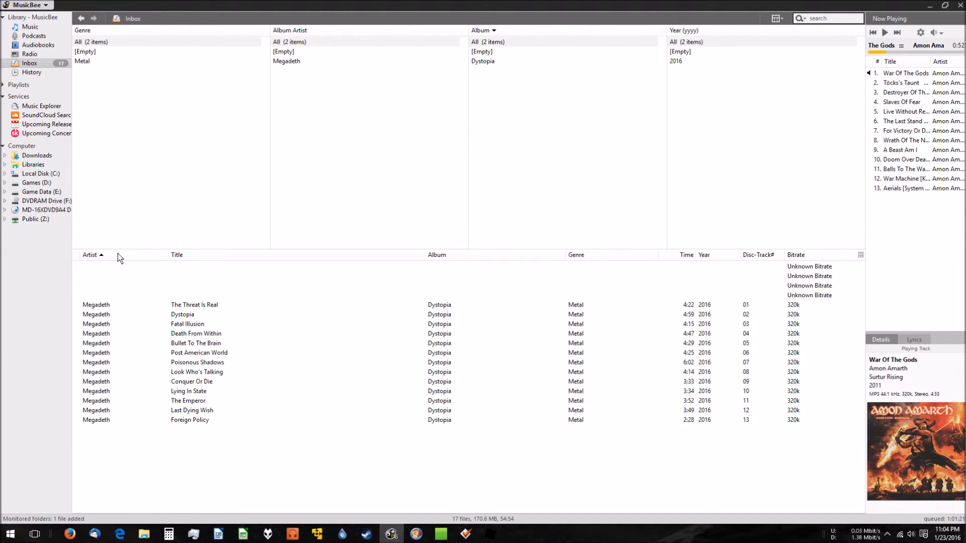
left_click(209, 307)
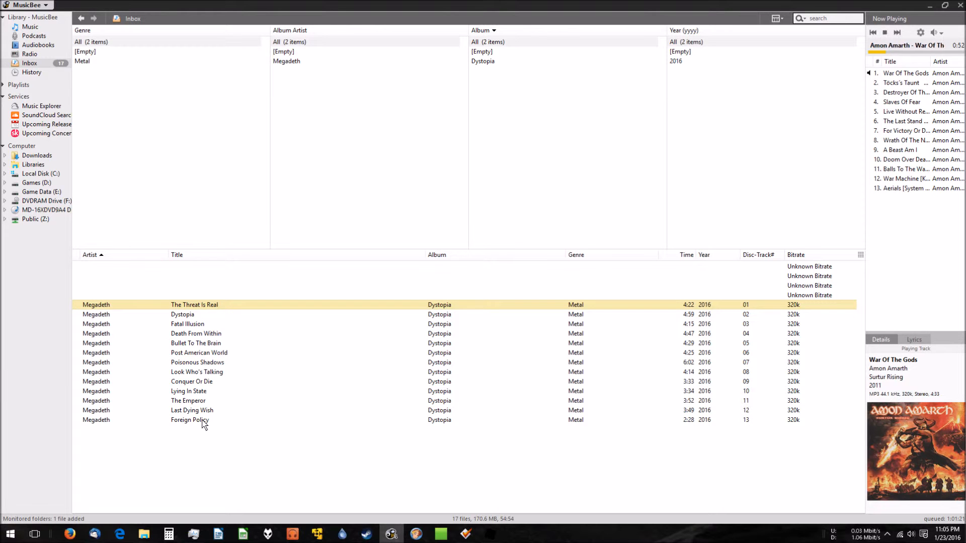
left_click(204, 420, "shift")
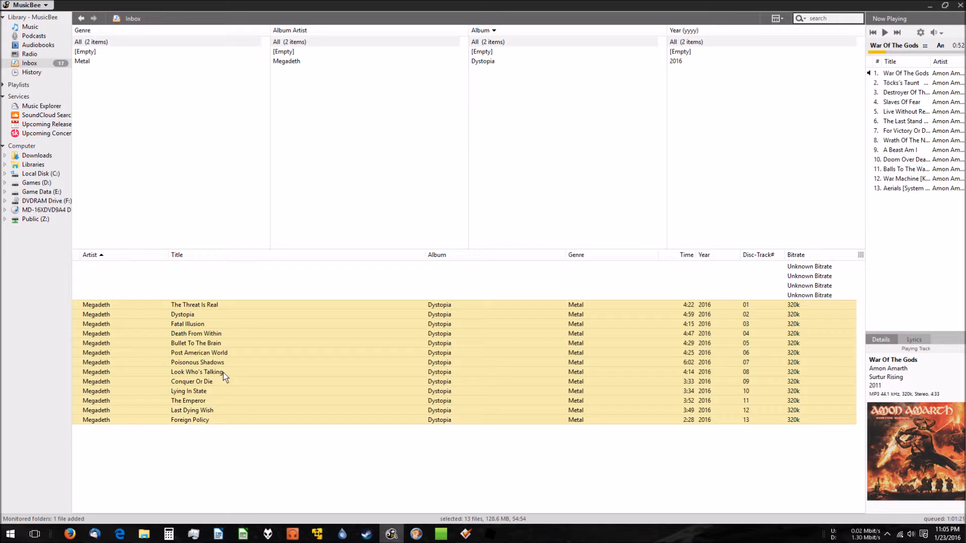
Browse the music library by album artist to Megadeth and display the album Dystopia.
left_click(30, 27)
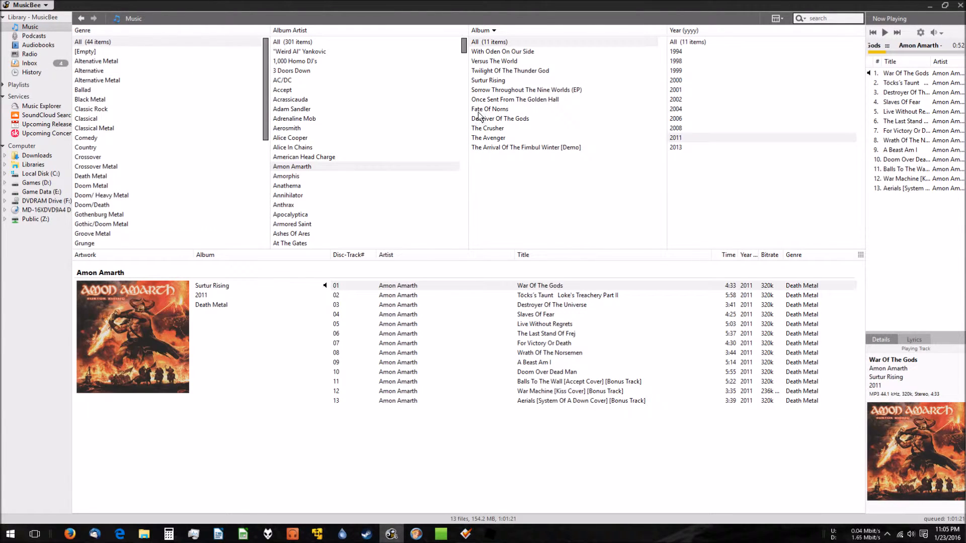
scroll(403, 186, "down", 4)
left_click_drag(463, 57, 429, 158)
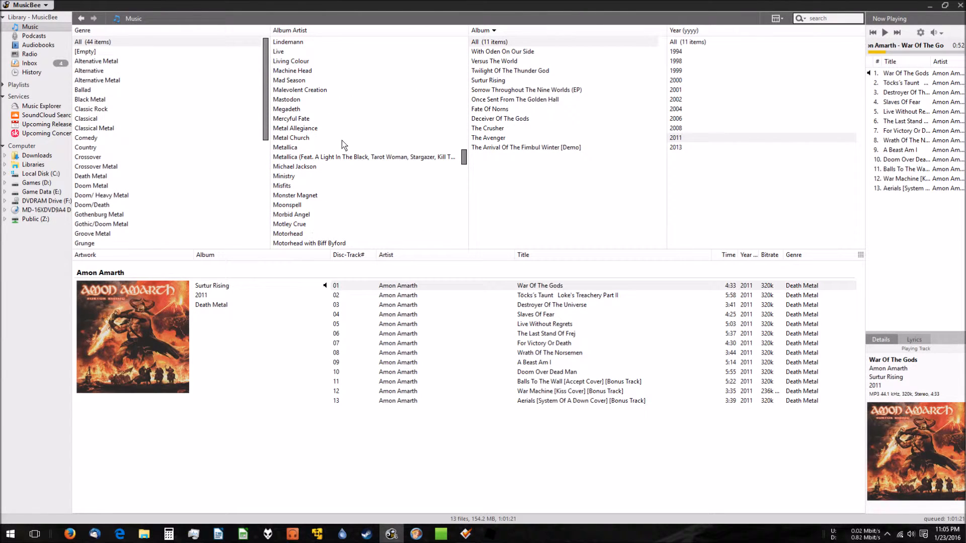
left_click(299, 107)
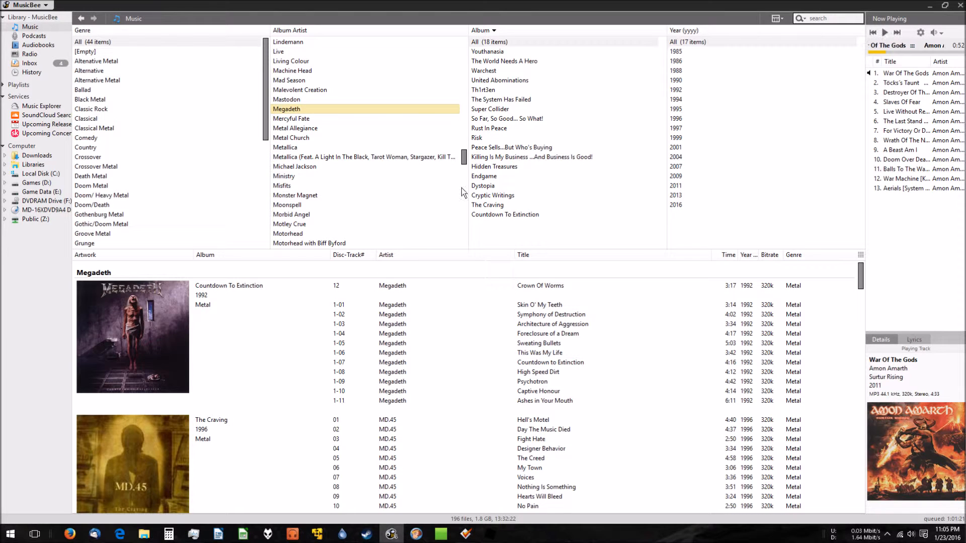
left_click(482, 187)
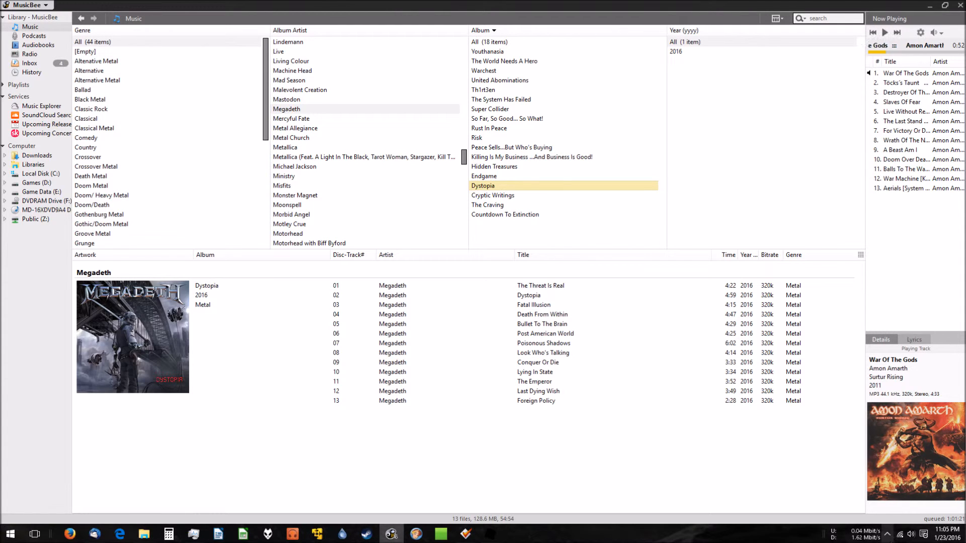
left_click(888, 535)
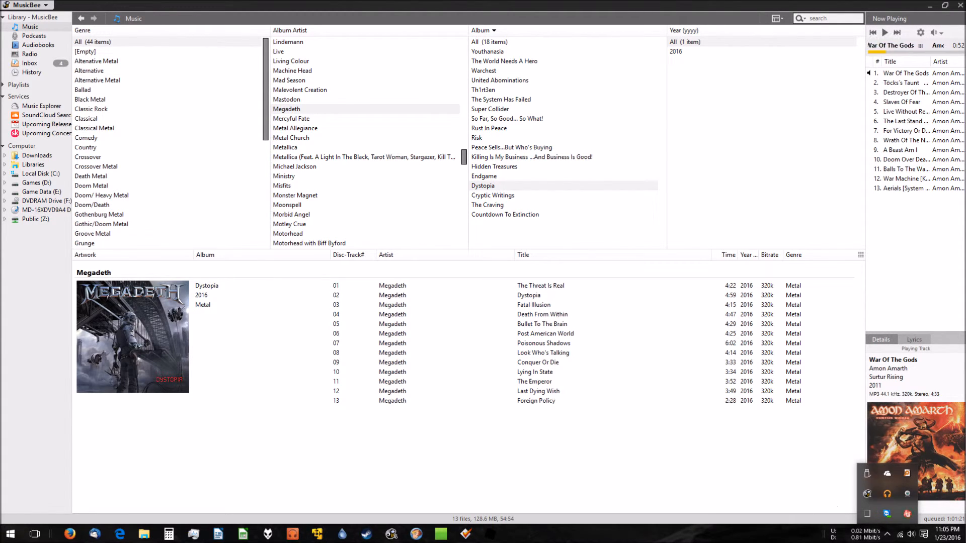
left_click(617, 505)
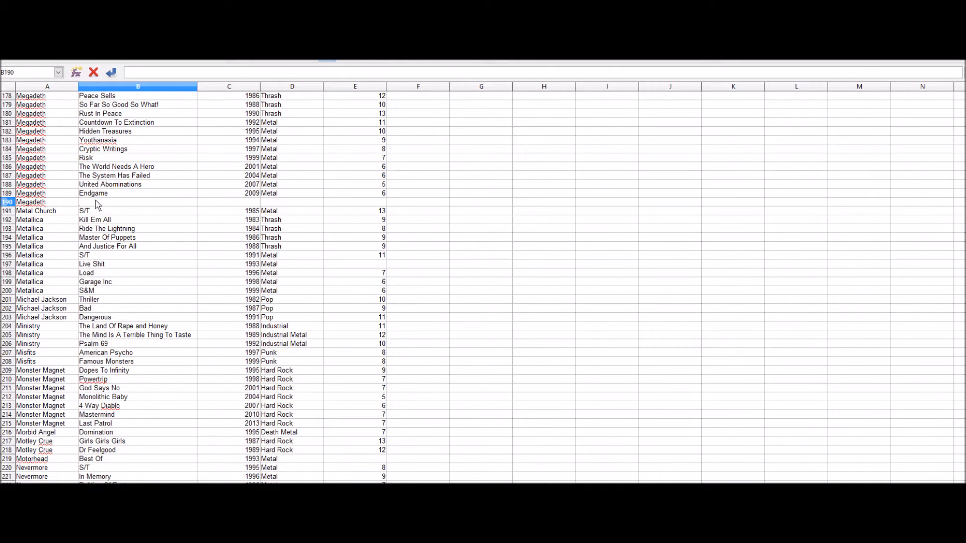
Complete the new Megadeth entry in row 190 with the album Dystopia, year 2016 and genre Metal.
type("Dy")
key("BackSpace")
type("stopia")
key("Tab")
type("2016")
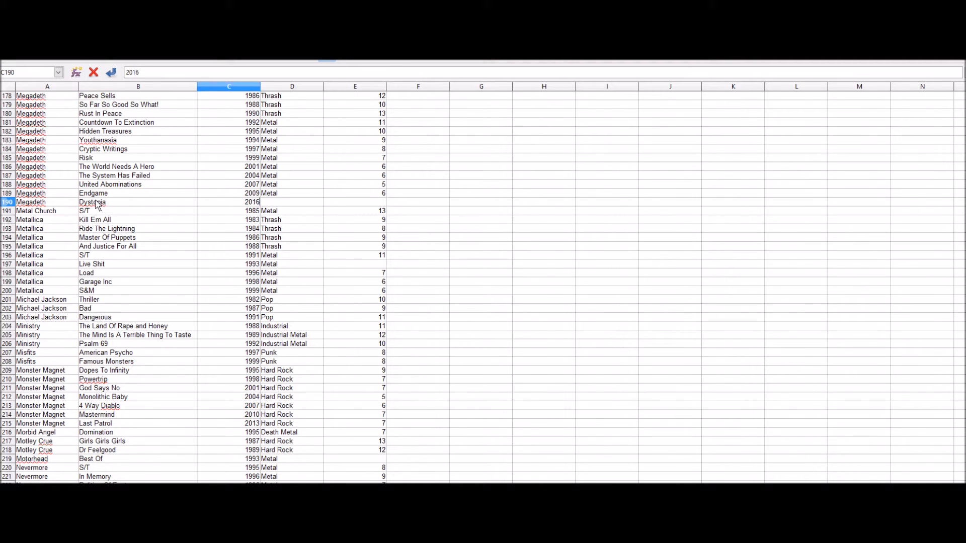
key("Tab")
type("Metal")
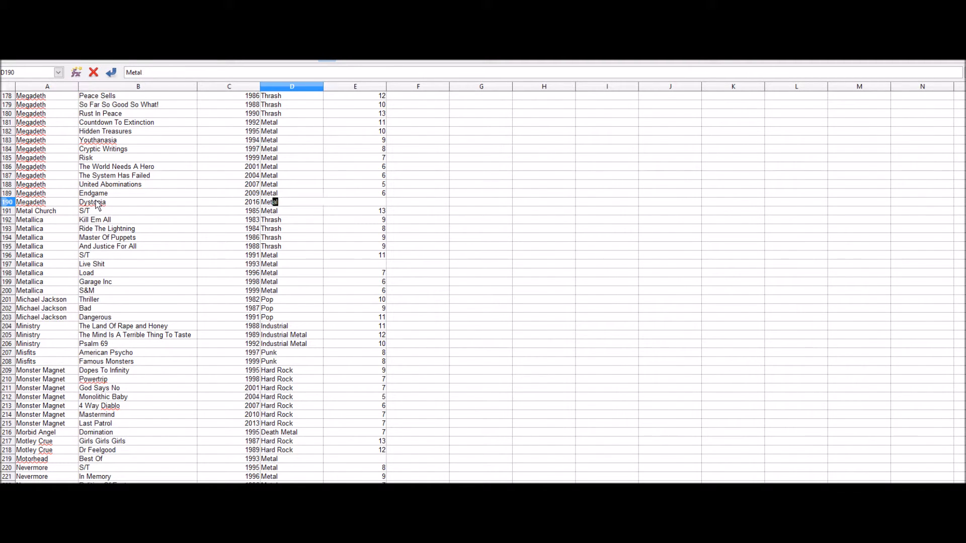
key("Tab")
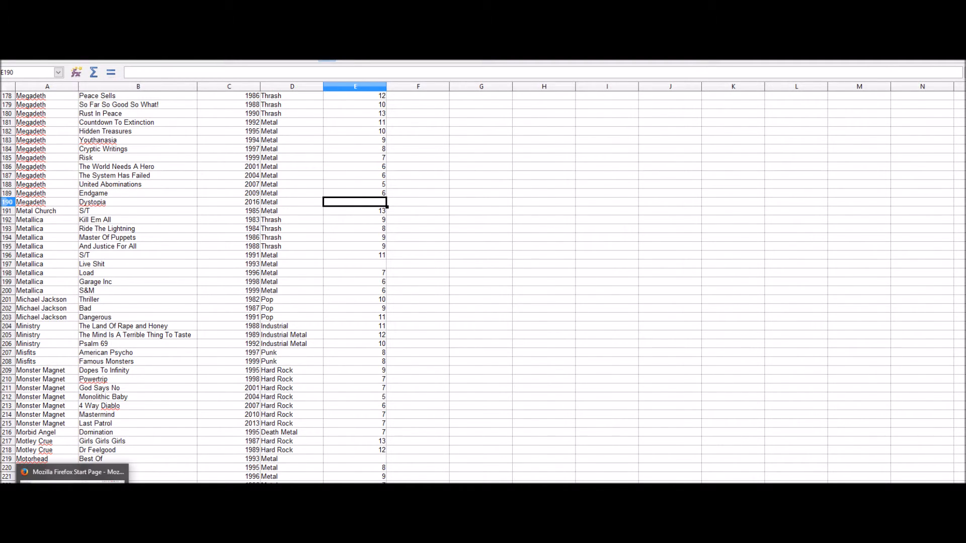
Switch to Firefox, search the web for "dynamic range database" and open the database's album list.
left_click(73, 540)
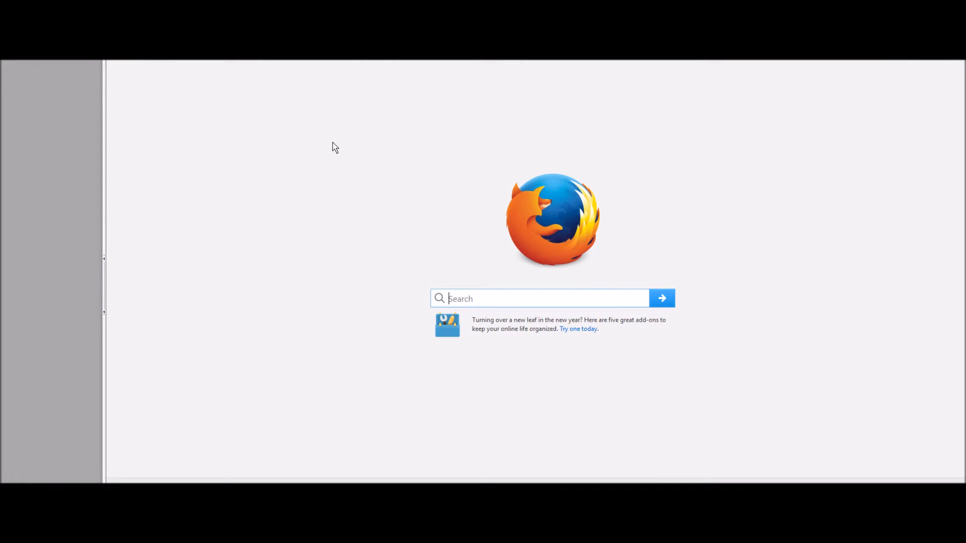
type("dynamic range r")
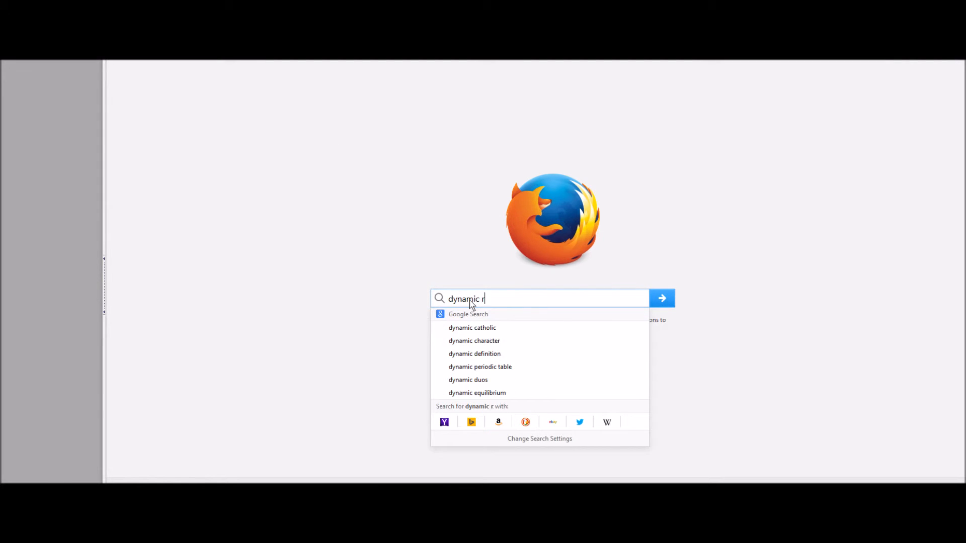
key("BackSpace")
type("d")
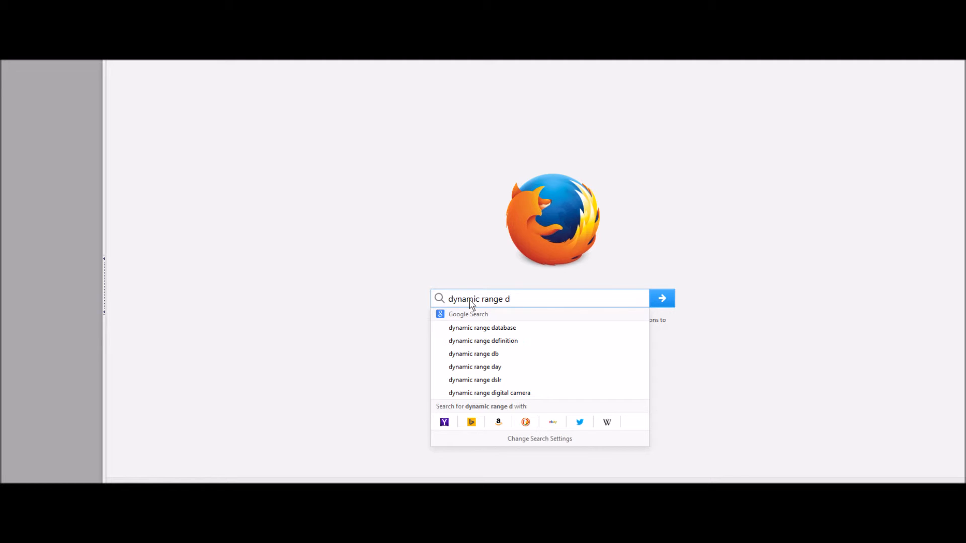
left_click(513, 327)
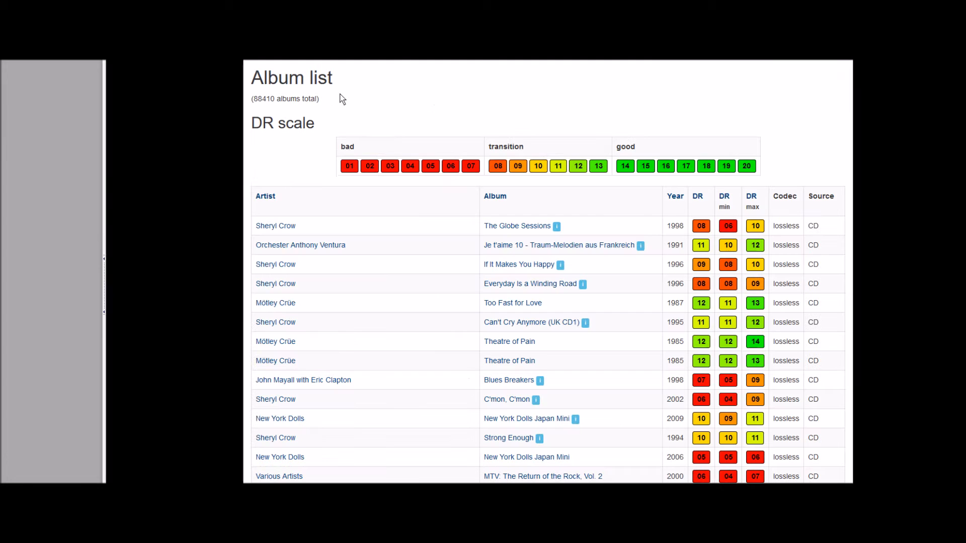
Search the dynamic range album list for artist "meg" and album "dyst".
type("meg")
key("Tab")
type("dyst")
key("Return")
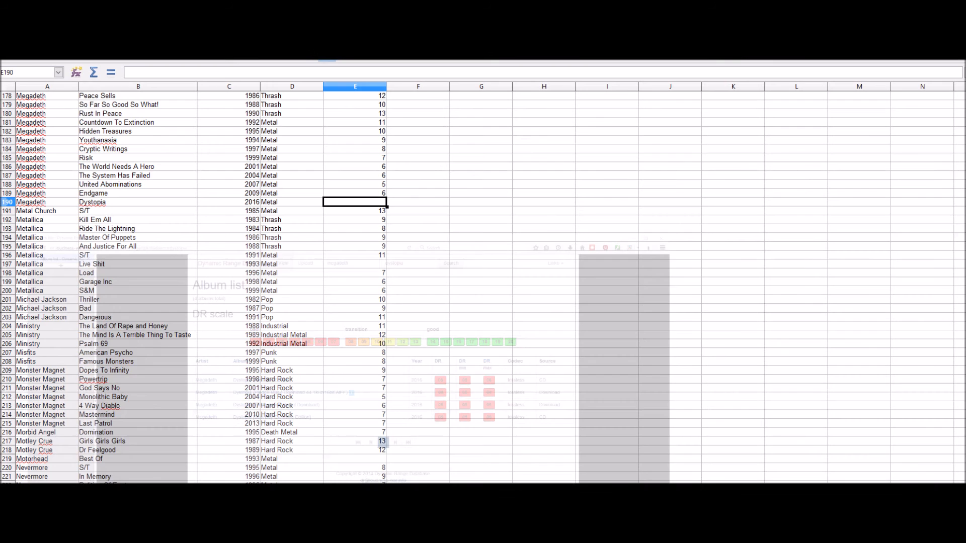
Switch back to the spreadsheet and enter 5 as Dystopia's dynamic range rating in cell E190.
double_click(365, 204)
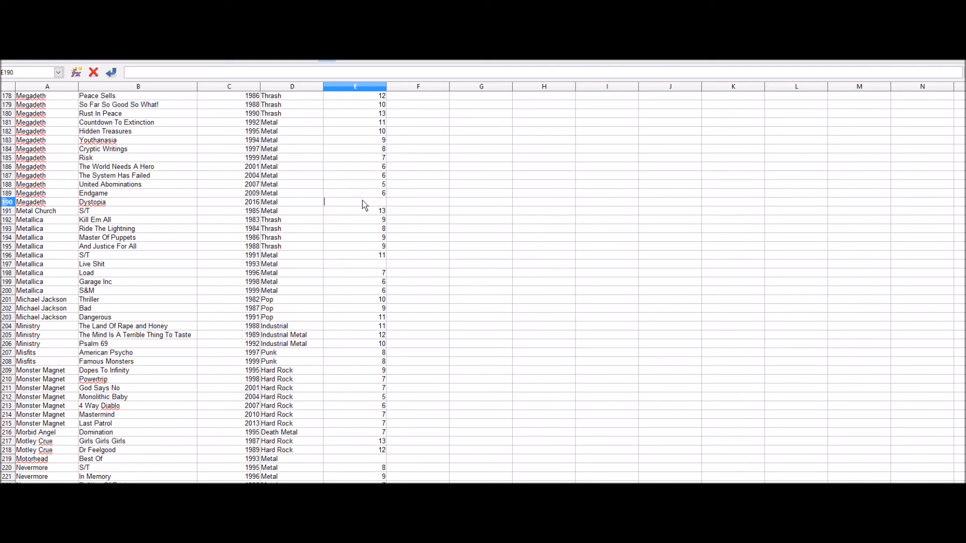
type("5")
key("Return")
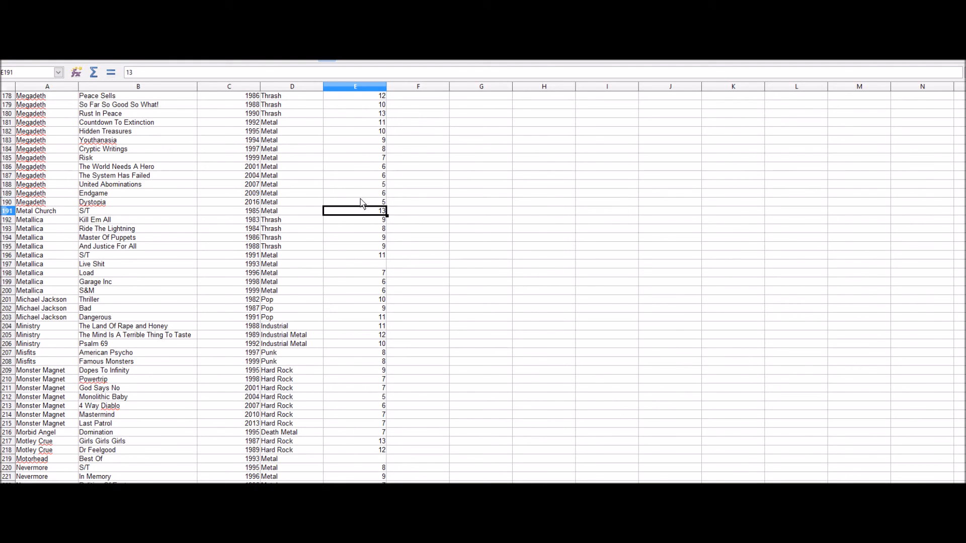
left_click(360, 201)
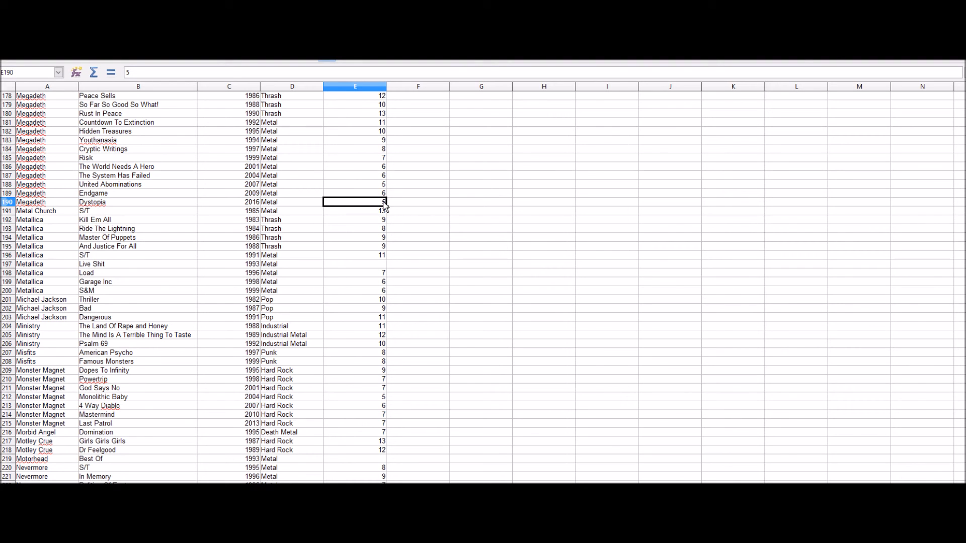